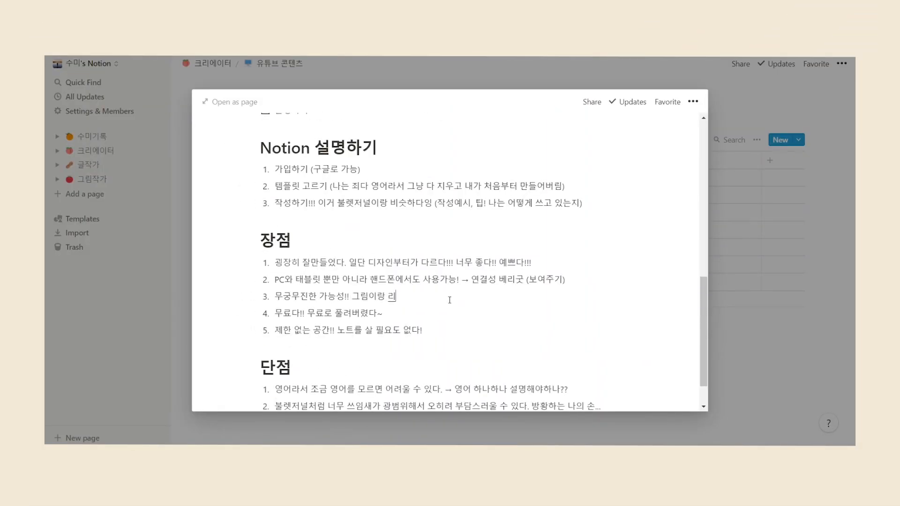
# Scroll down the video-content note to below the 단점 list
pyautogui.scroll(-2, 449, 299)
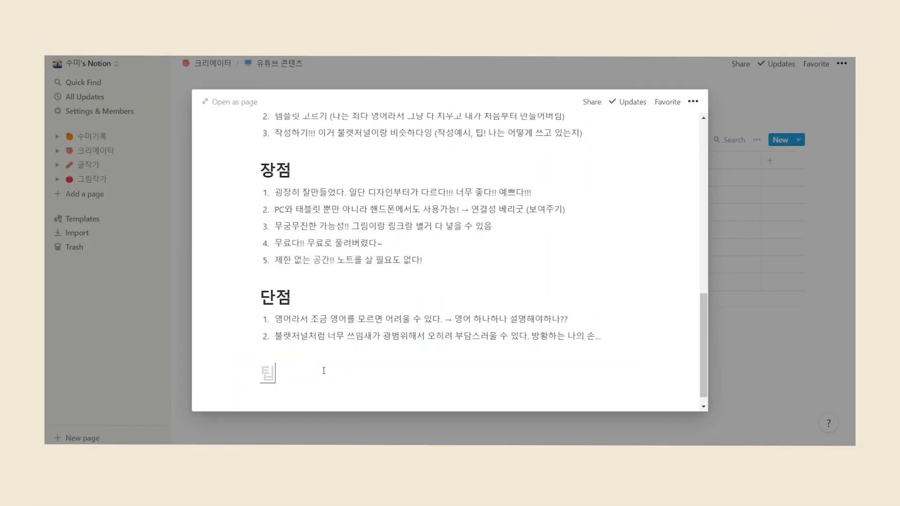
# Add two tips under 팁: '단축키를 이용한 빠른 편집' and '다른 예시들을 보면서 사용!'
pyautogui.click(324, 373)
pyautogui.write('단축키를 이용한 빠른 편집')
pyautogui.press('Return')
pyautogui.write('다른 예시들을 보면서 사용!')
pyautogui.press('Return')
pyautogui.press('BackSpace')
# Add the to-do 'Notion 책 빌리거나 사기' to the 준비하기 checklist
pyautogui.scroll(5, 446, 346)
pyautogui.click(367, 188)
pyautogui.click(243, 185)
pyautogui.press('BackSpace')
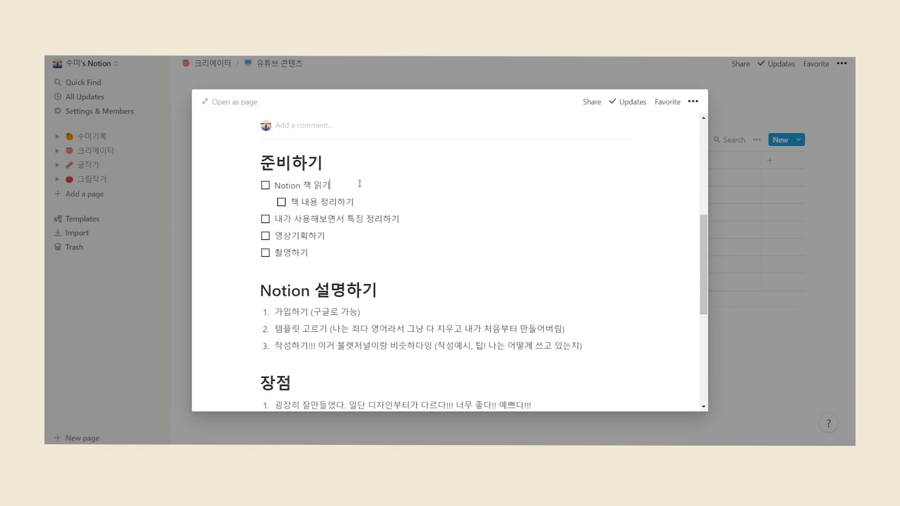
pyautogui.click(257, 203)
pyautogui.press('BackSpace')
pyautogui.click(351, 254)
pyautogui.press('Return')
pyautogui.write('Notion 책 빌리거나 사기')
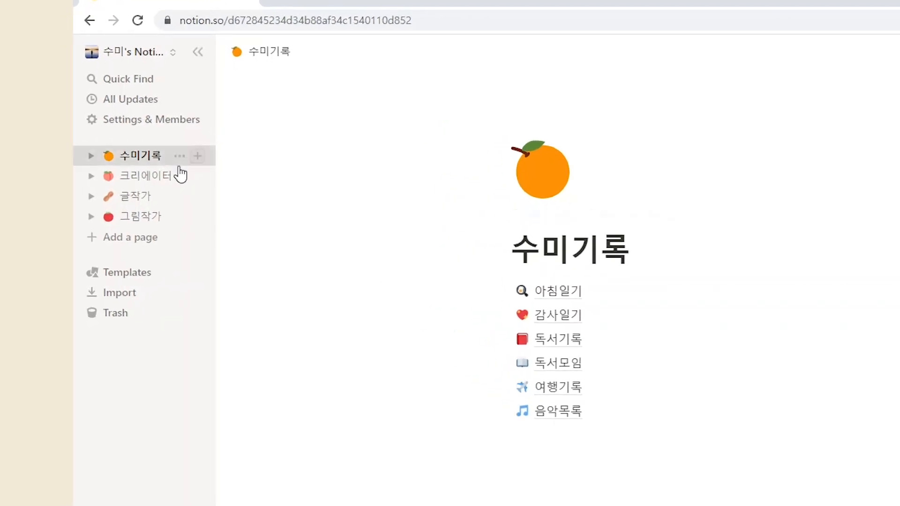
# Browse the 크리에이터, 글작가, 그림작가 and 수미기록 pages from the sidebar
pyautogui.click(155, 181)
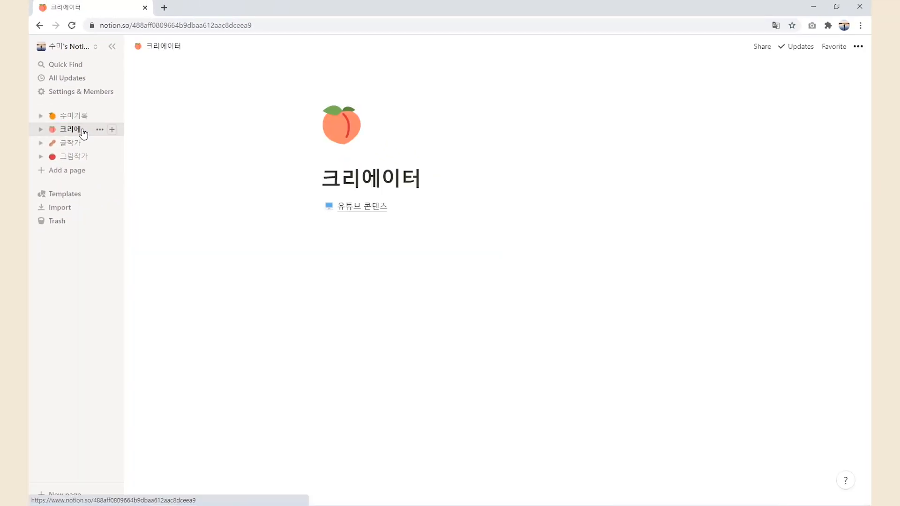
pyautogui.click(78, 145)
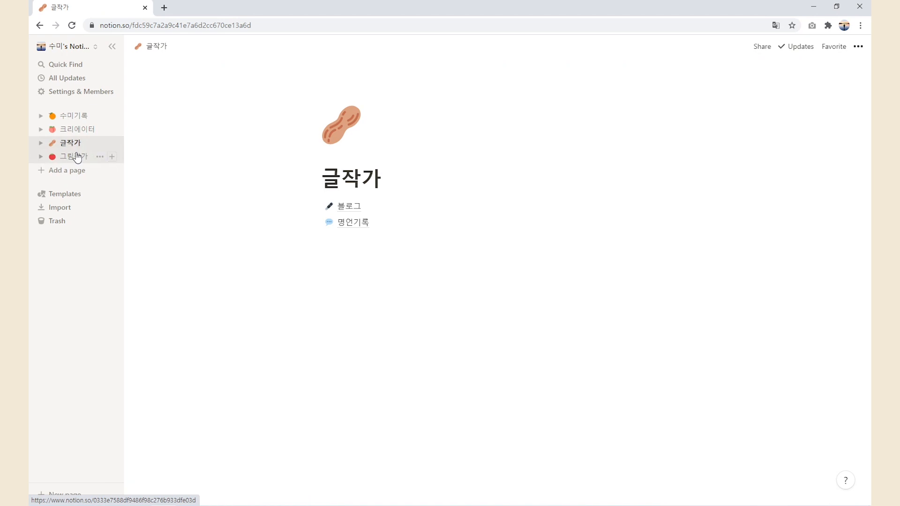
pyautogui.click(77, 157)
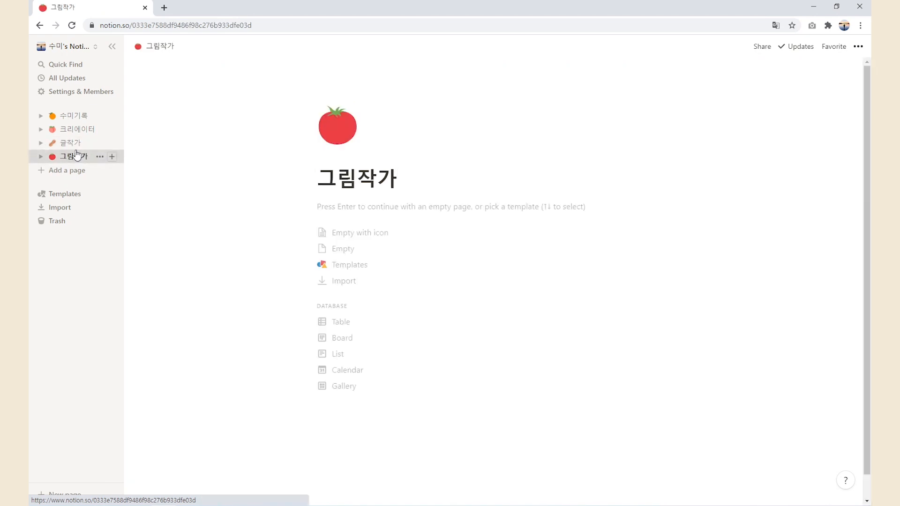
pyautogui.click(82, 117)
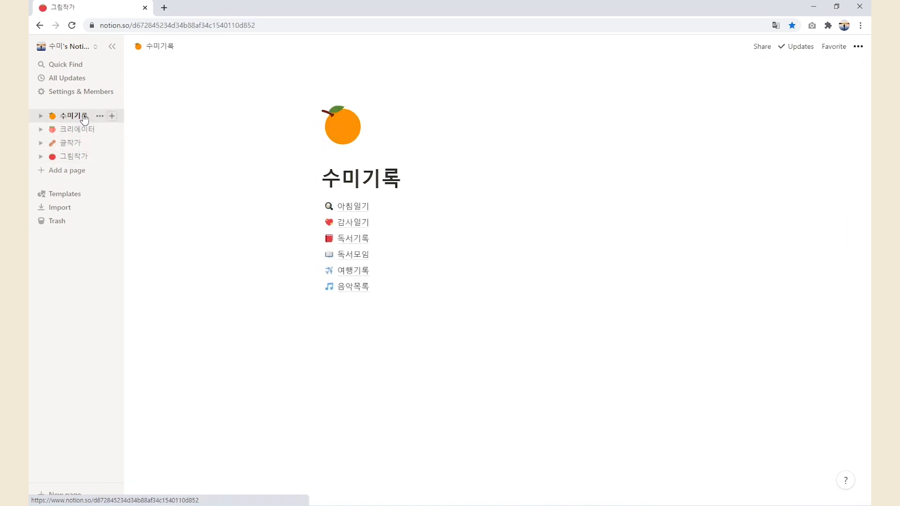
# View 수미기록's 아침일기, 감사일기, 독서기록 and 독서모임 subpages, returning after each
pyautogui.click(369, 208)
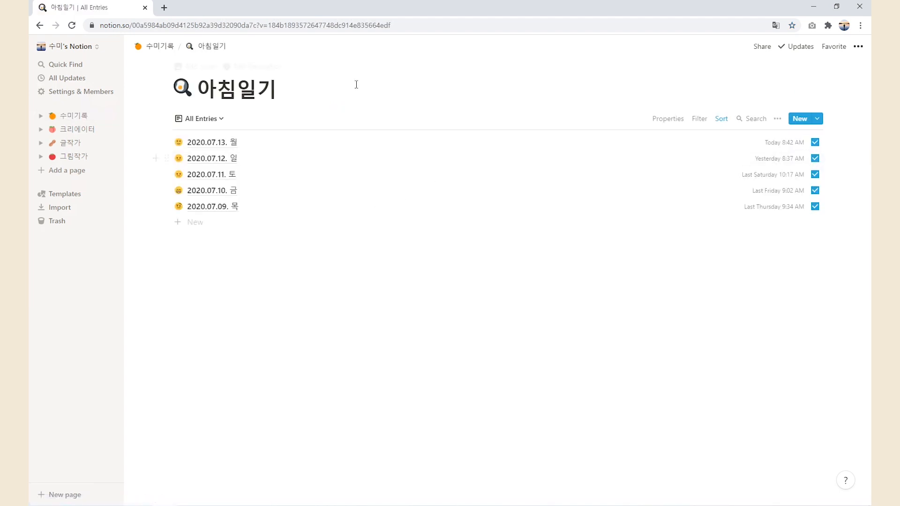
pyautogui.click(158, 46)
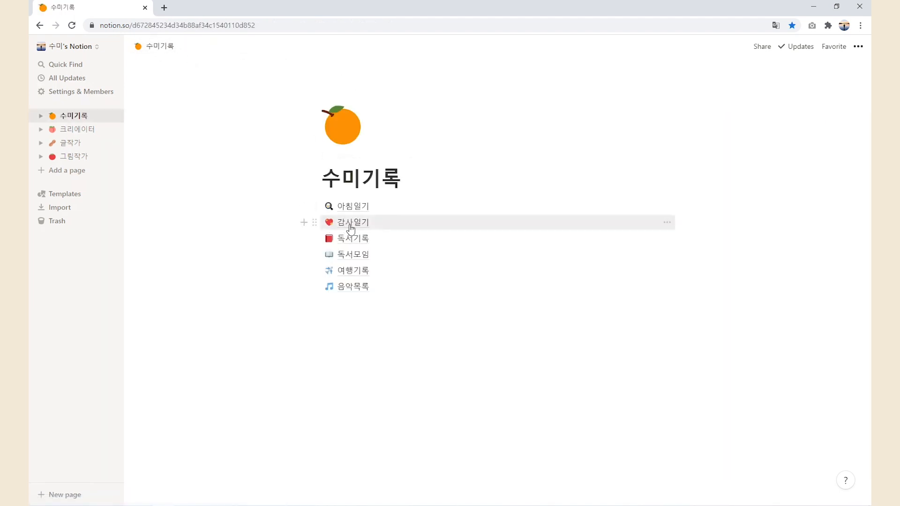
pyautogui.click(347, 224)
pyautogui.click(152, 46)
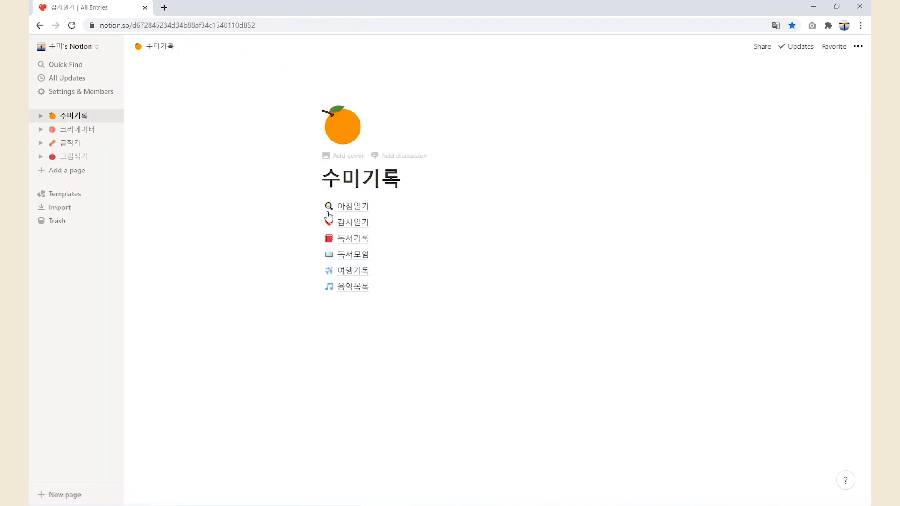
pyautogui.click(347, 240)
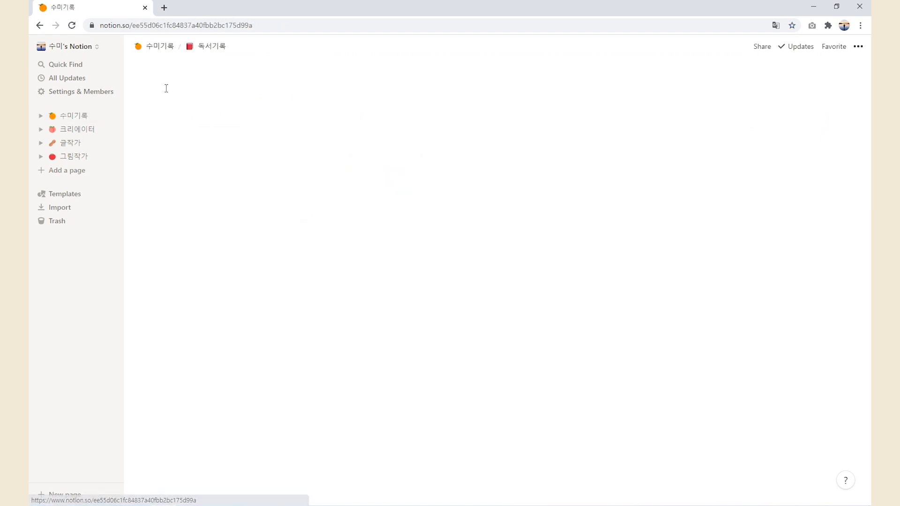
pyautogui.click(161, 49)
pyautogui.click(347, 255)
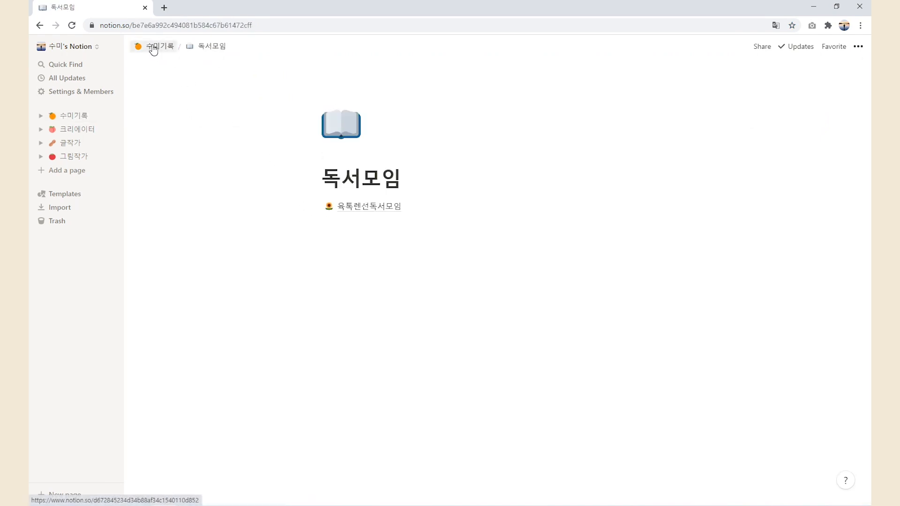
pyautogui.click(151, 47)
# Open 여행기록, then 가고싶다, then the 대만(Taiwan) travel page
pyautogui.click(349, 268)
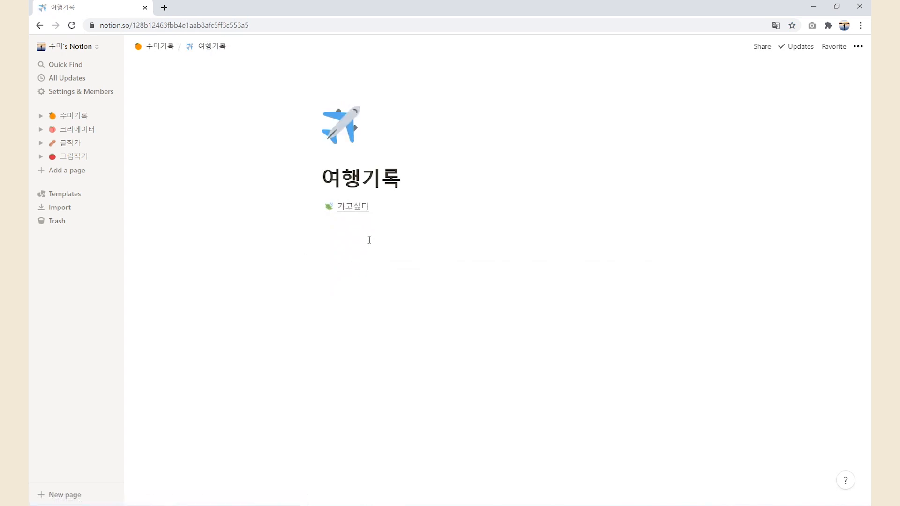
pyautogui.click(359, 209)
pyautogui.click(358, 209)
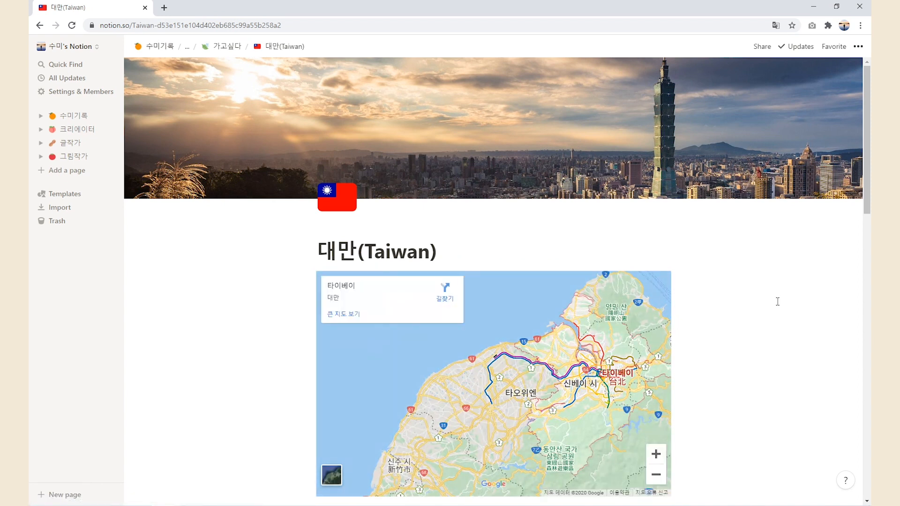
# Scroll through the Taiwan page's map, info blocks and place galleries
pyautogui.scroll(-5, 778, 301)
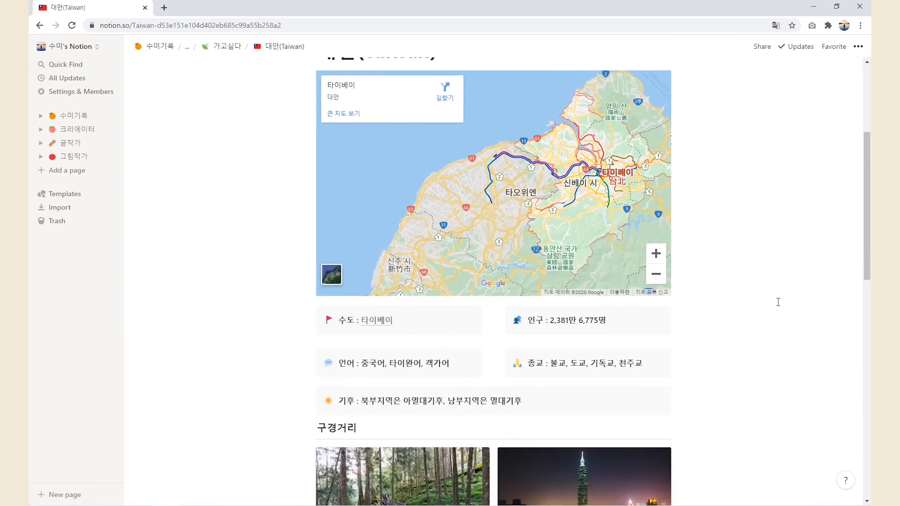
pyautogui.scroll(-6, 778, 301)
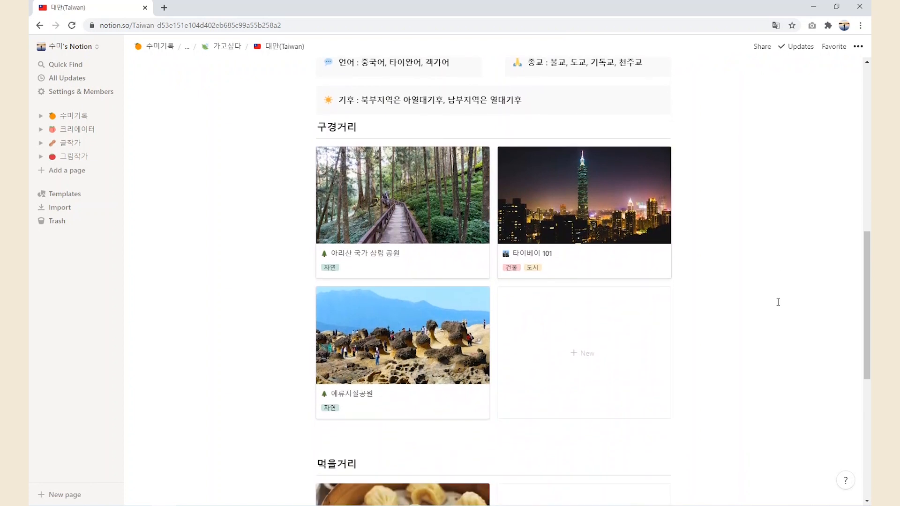
pyautogui.scroll(-8, 778, 302)
pyautogui.scroll(4, 388, 365)
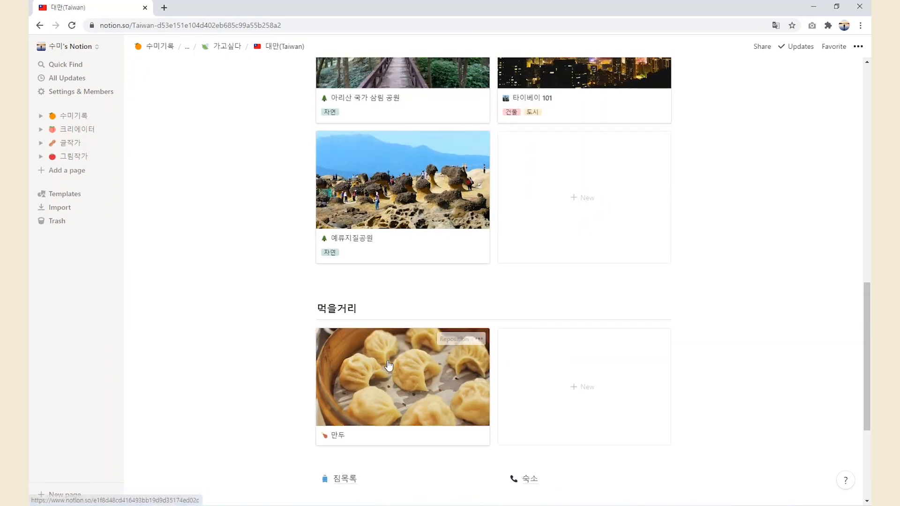
pyautogui.scroll(6, 389, 365)
# Check the 타이베이 reference in a new tab, close it, and go to 크리에이터
pyautogui.click(379, 168)
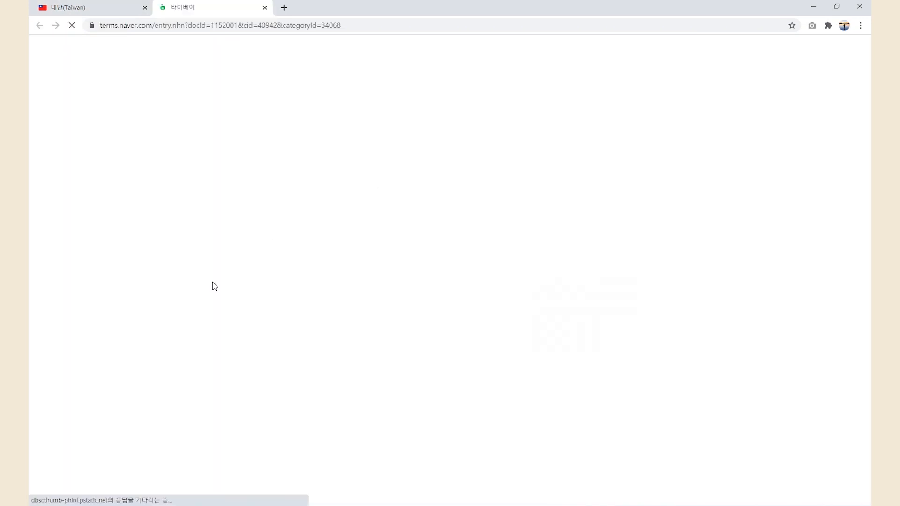
pyautogui.scroll(-5, 169, 281)
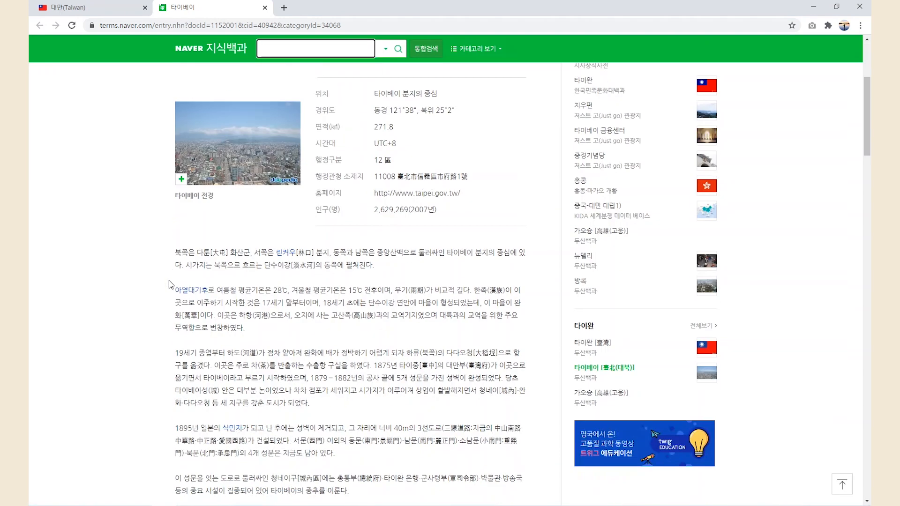
pyautogui.click(265, 7)
pyautogui.click(78, 129)
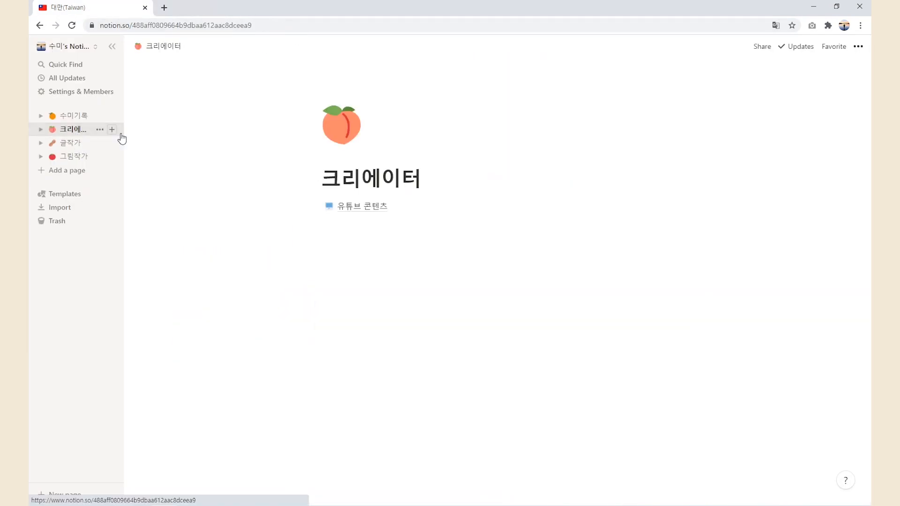
# Open the 유튜브 콘텐츠 database and preview the Notion 소개 및 사용방법 entry
pyautogui.click(356, 209)
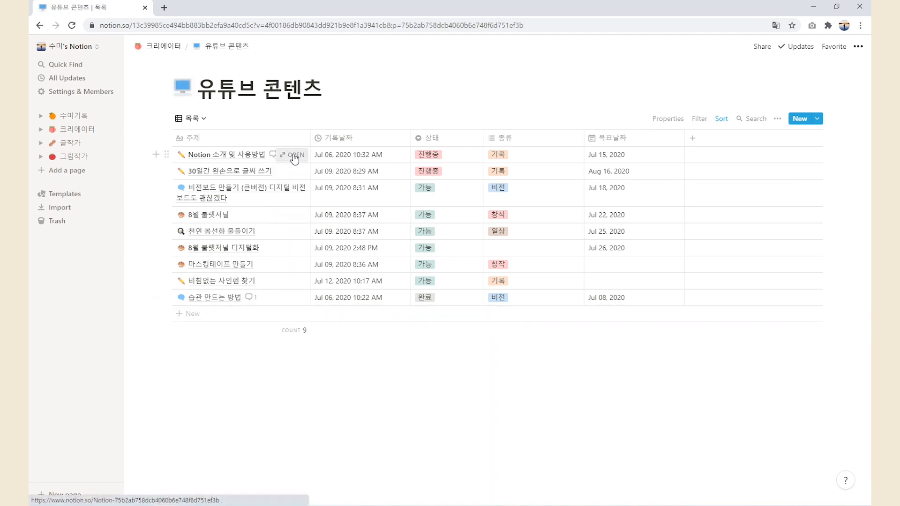
pyautogui.click(291, 155)
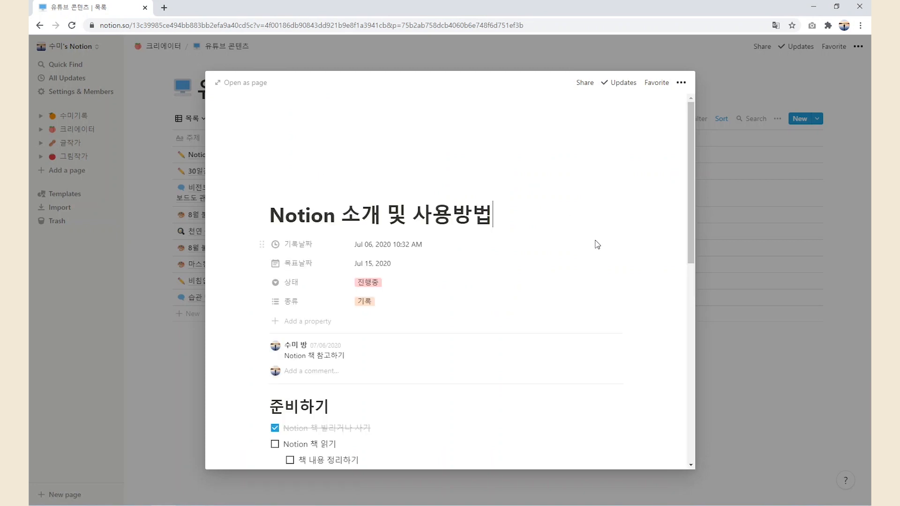
pyautogui.scroll(-6, 627, 253)
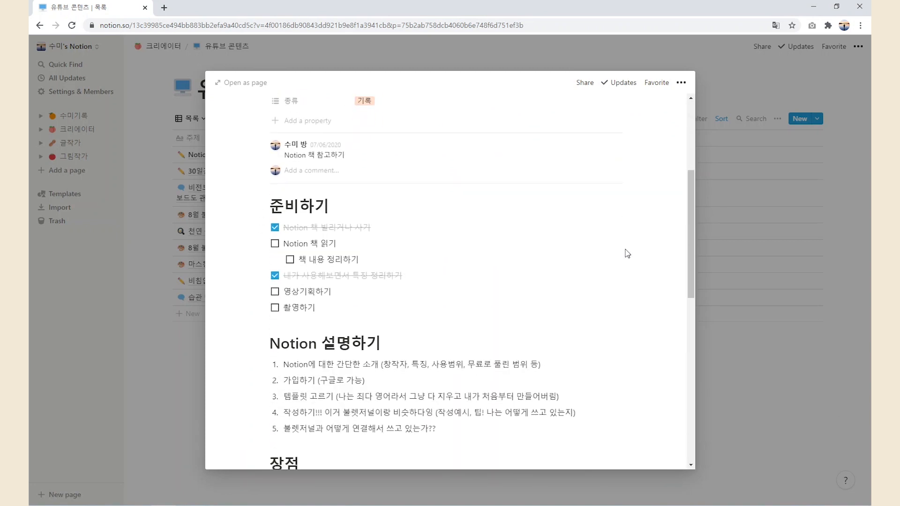
pyautogui.scroll(-7, 627, 254)
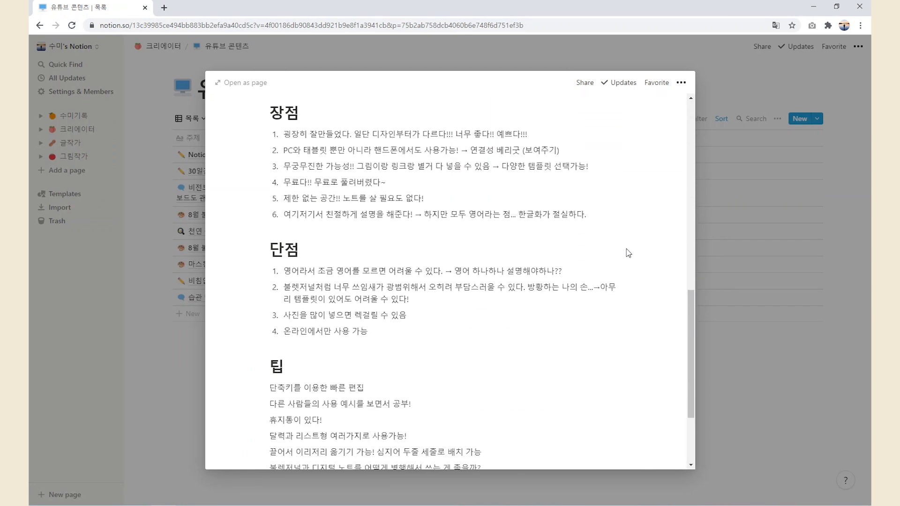
pyautogui.scroll(-1, 628, 253)
pyautogui.click(776, 340)
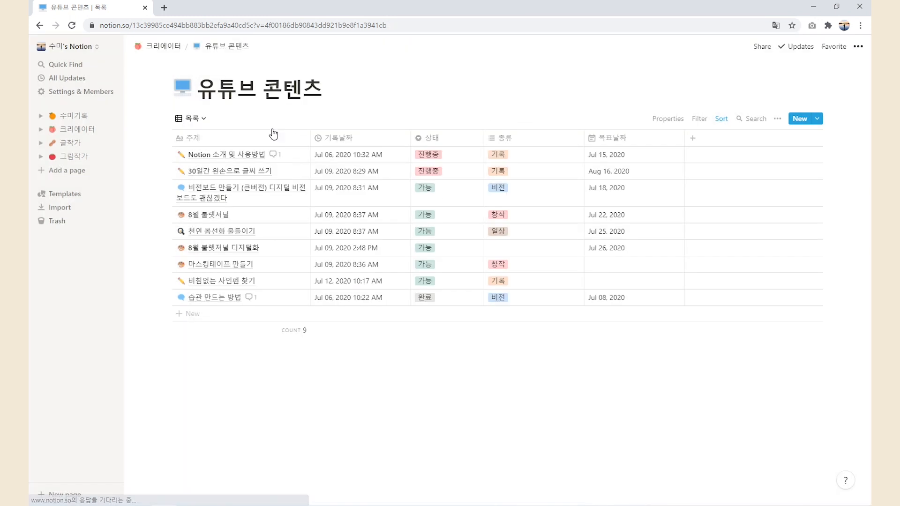
# Switch the database to the 달력 calendar view and open the Jul 15 Notion 소개 및 사용방법 entry
pyautogui.click(197, 119)
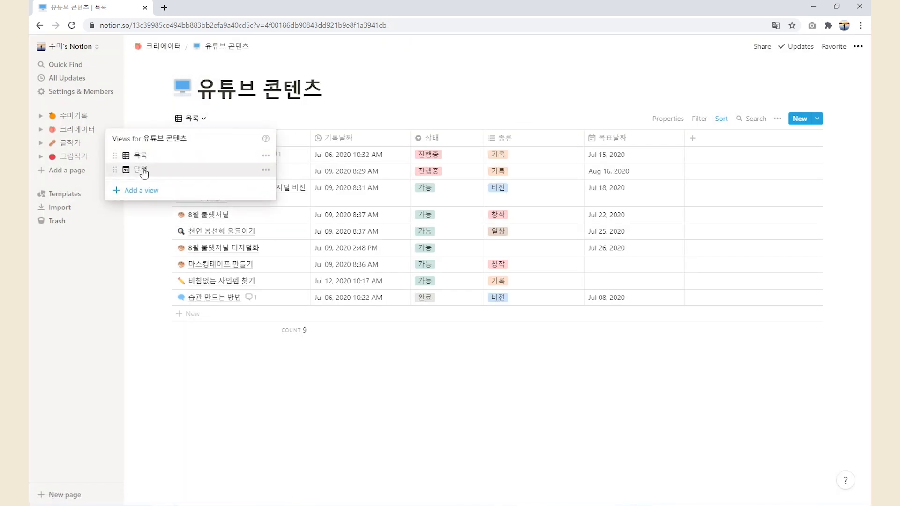
pyautogui.click(148, 171)
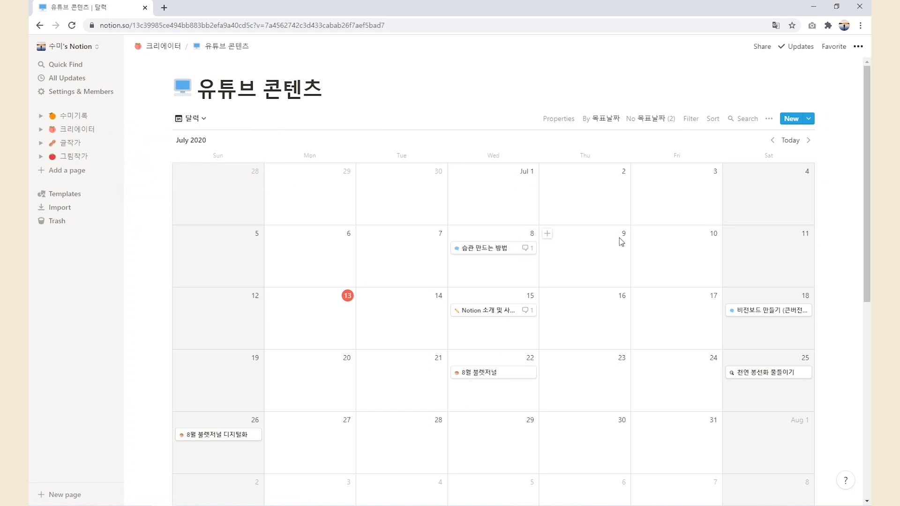
pyautogui.scroll(-3, 626, 241)
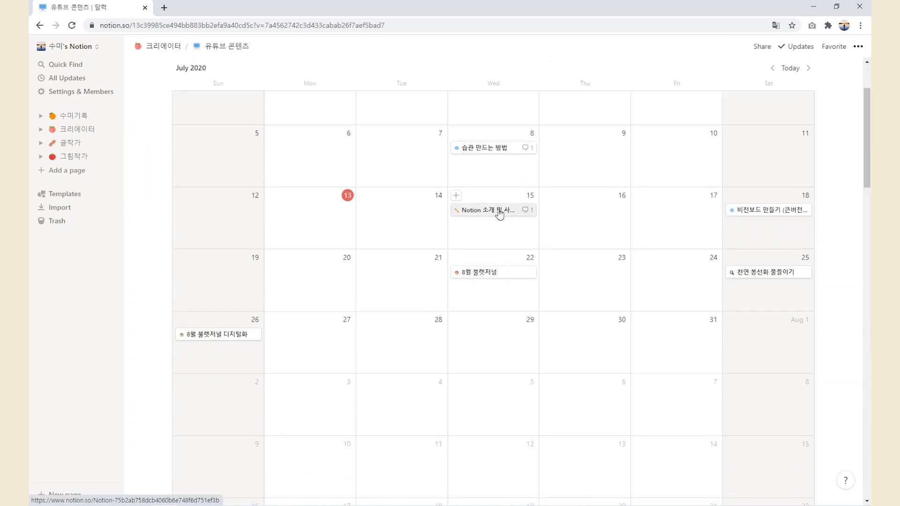
pyautogui.click(499, 210)
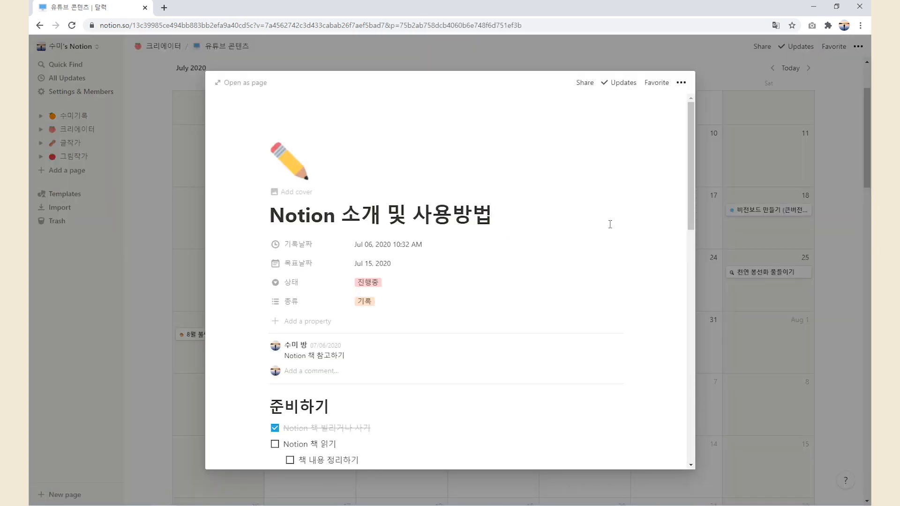
pyautogui.scroll(-4, 585, 219)
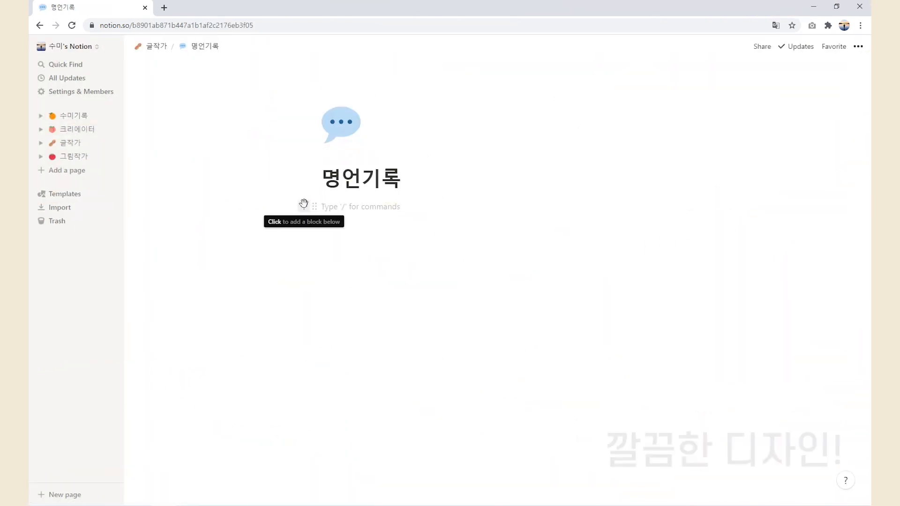
# Give the page a speech-balloon icon and create it from the Life Wiki template
pyautogui.click(356, 119)
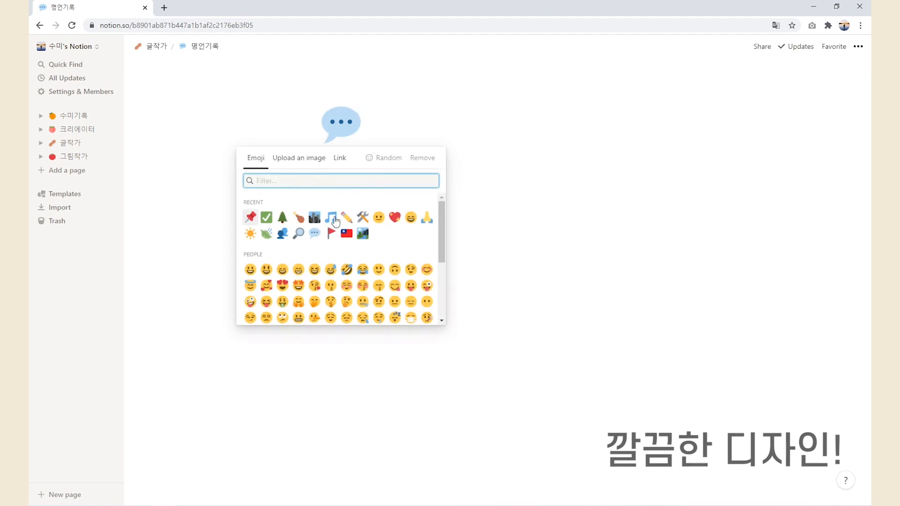
pyautogui.click(317, 237)
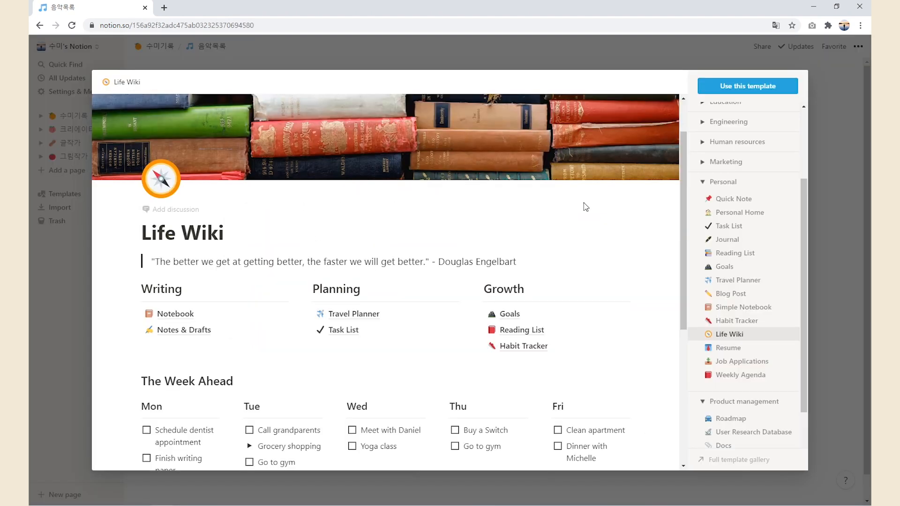
pyautogui.click(731, 86)
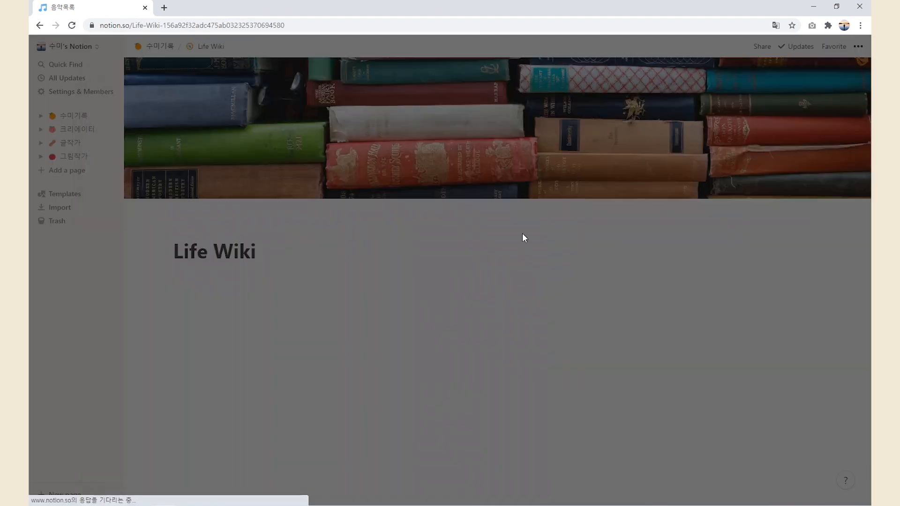
# Move the Writing column between Planning and Growth and delete the empty left column
pyautogui.moveTo(175, 306); pyautogui.dragTo(249, 361)
pyautogui.moveTo(173, 306); pyautogui.dragTo(612, 323)
pyautogui.moveTo(257, 368); pyautogui.dragTo(170, 293)
pyautogui.press('BackSpace')
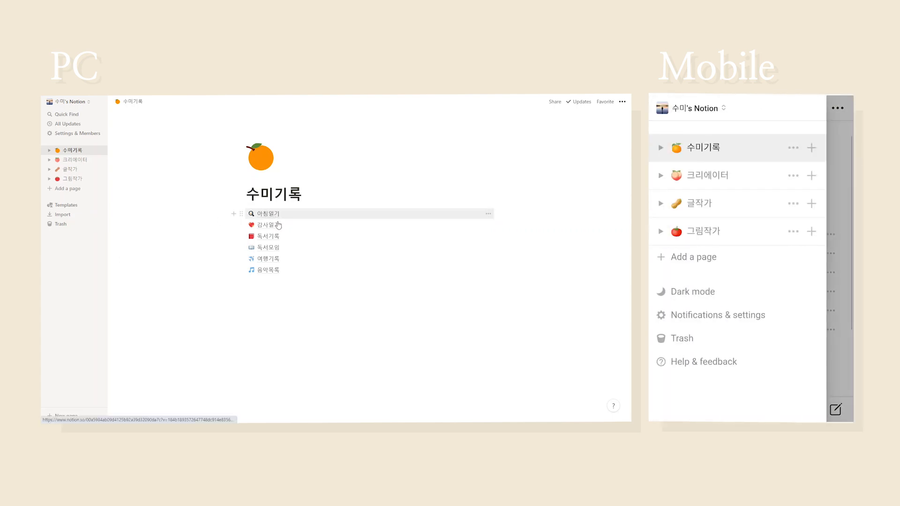
# Open the 대만(Taiwan) page through 여행기록 and 가고싶다
pyautogui.click(282, 258)
pyautogui.click(274, 219)
pyautogui.click(276, 215)
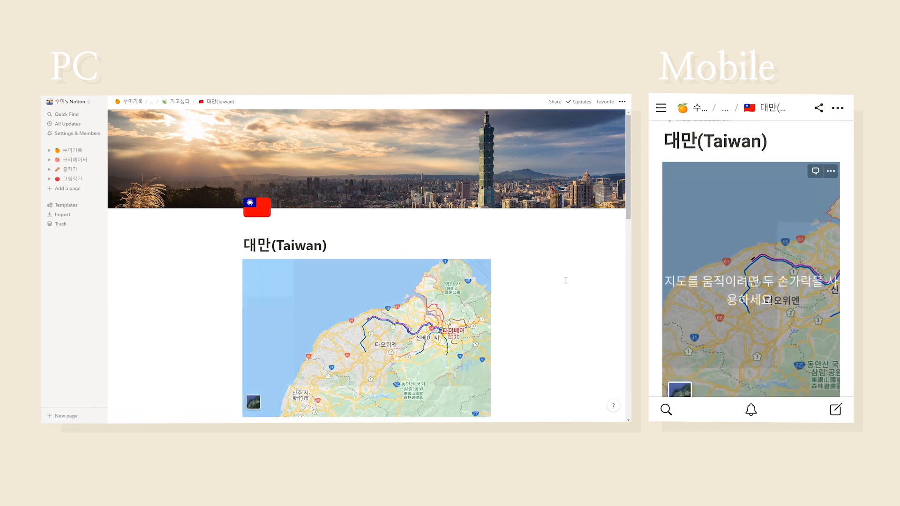
# Look through the Taiwan page's map, sights and food, then open the 감사일기 journal
pyautogui.scroll(-2, 566, 280)
pyautogui.scroll(-4, 566, 280)
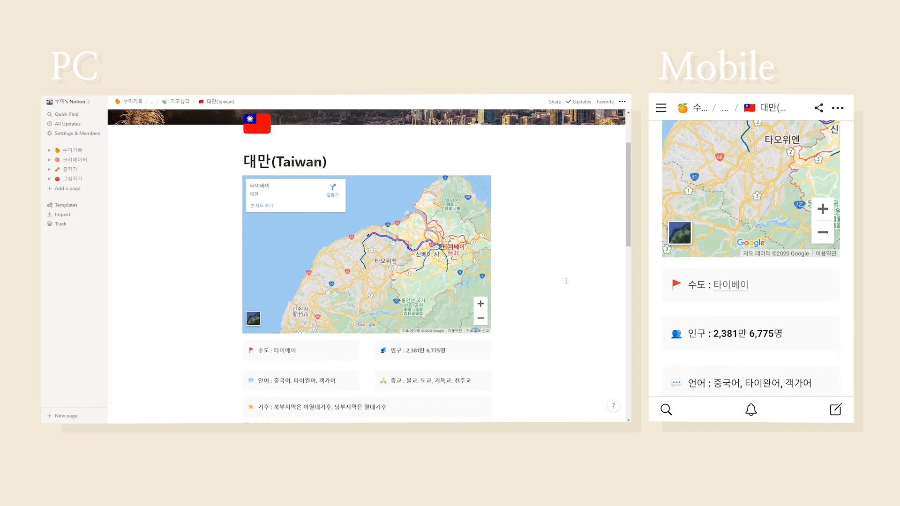
pyautogui.scroll(-8, 566, 280)
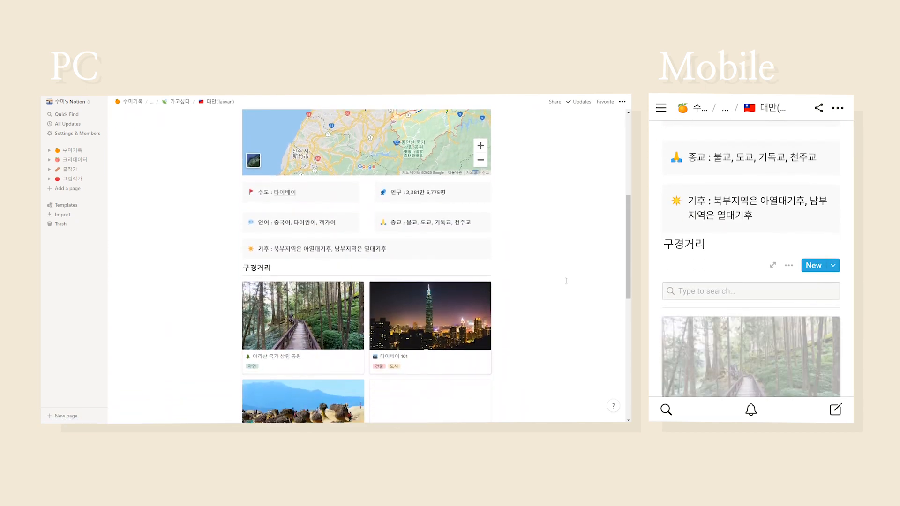
pyautogui.scroll(-6, 566, 280)
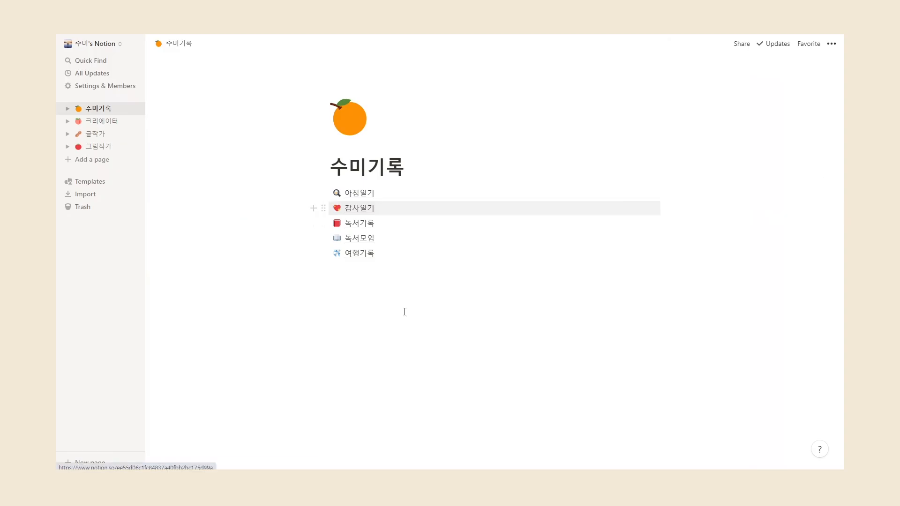
pyautogui.click(359, 208)
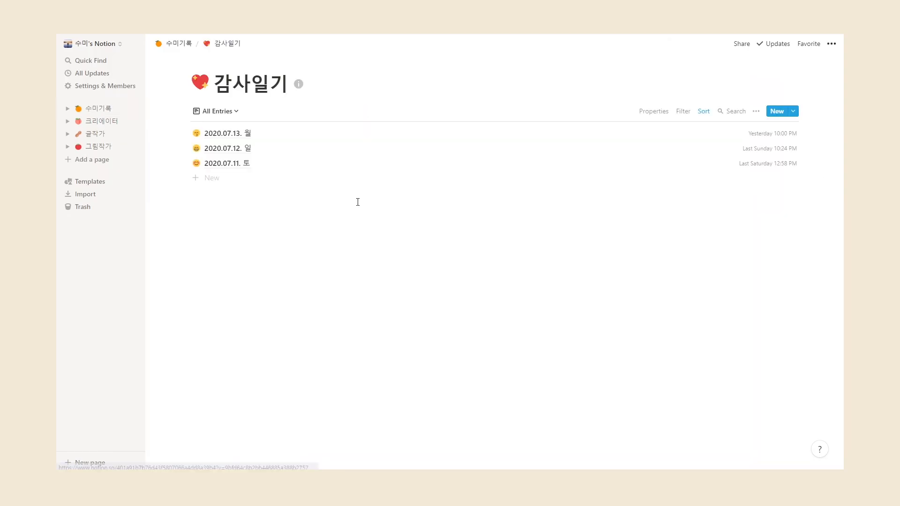
# Create a new 감사일기 entry titled 2020.07.14. 화 with a smiling-face icon
pyautogui.click(207, 178)
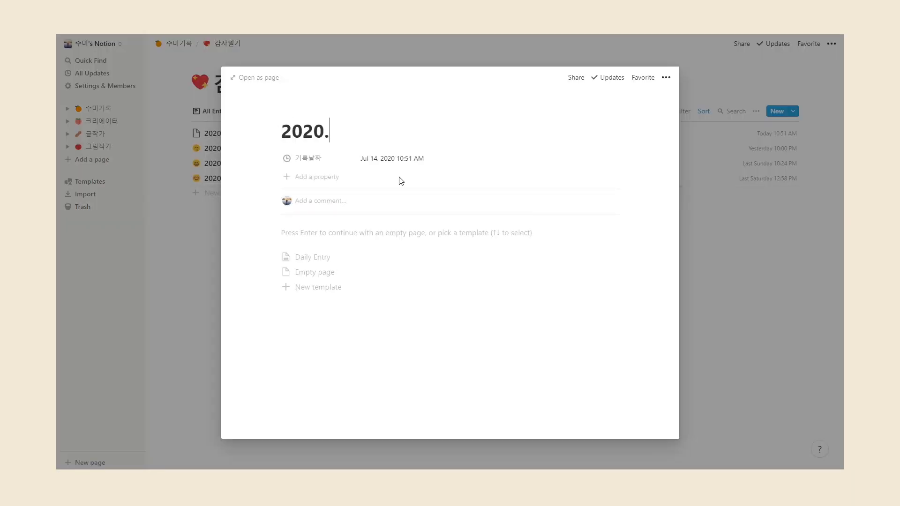
pyautogui.press('Return')
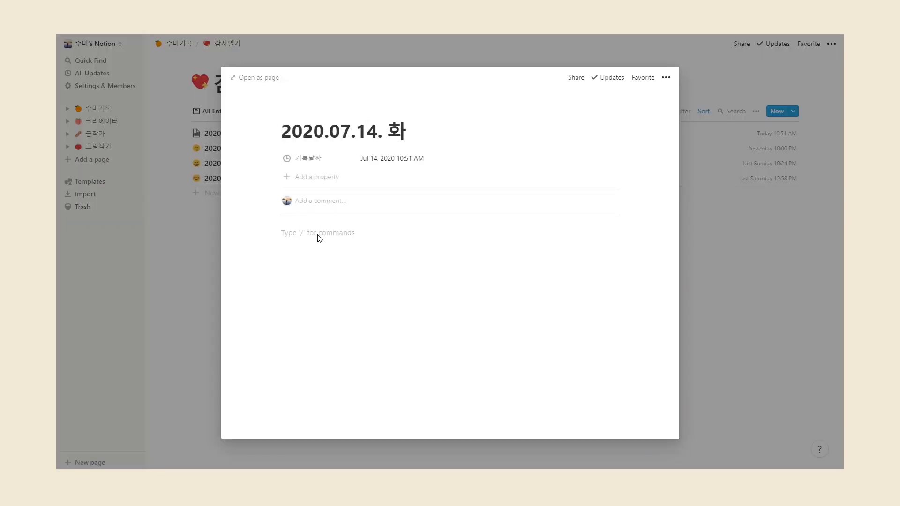
pyautogui.click(305, 109)
pyautogui.click(300, 152)
pyautogui.scroll(-1, 308, 273)
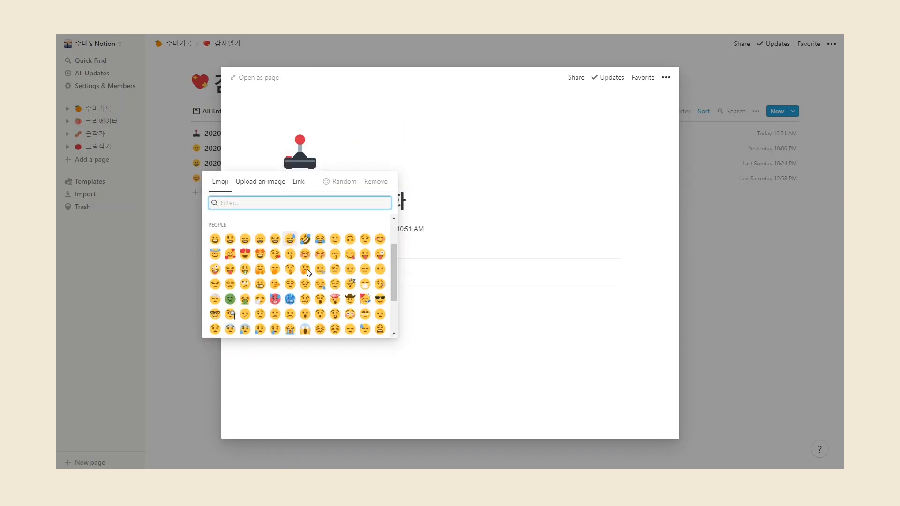
pyautogui.click(307, 256)
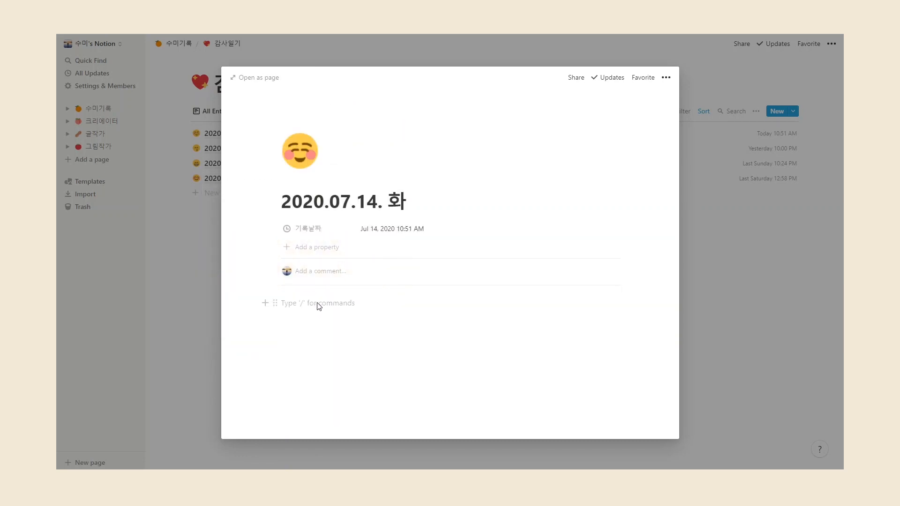
# Turn the 뿌듯한 날 line into Heading 1 and start the first sentence with '도전을'
pyautogui.click(275, 303)
pyautogui.moveTo(227, 285)
pyautogui.click(328, 216)
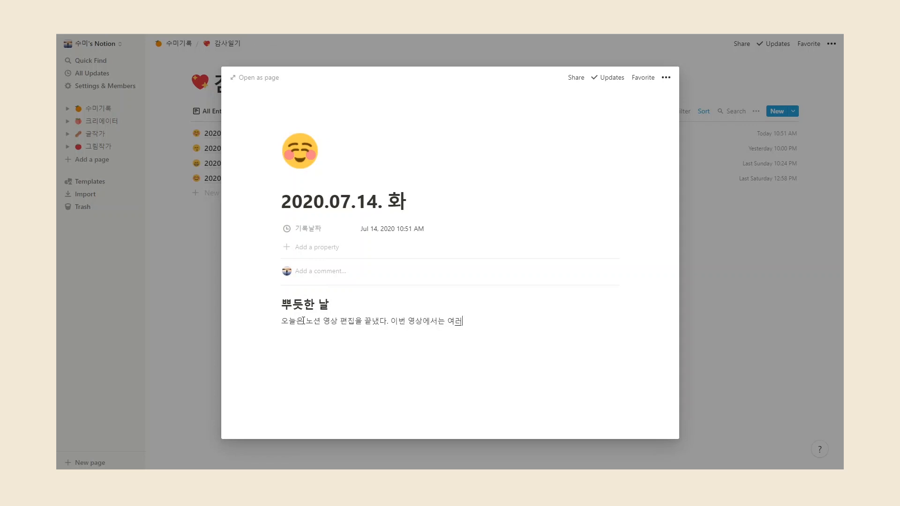
pyautogui.write('ㄴ 도전을')
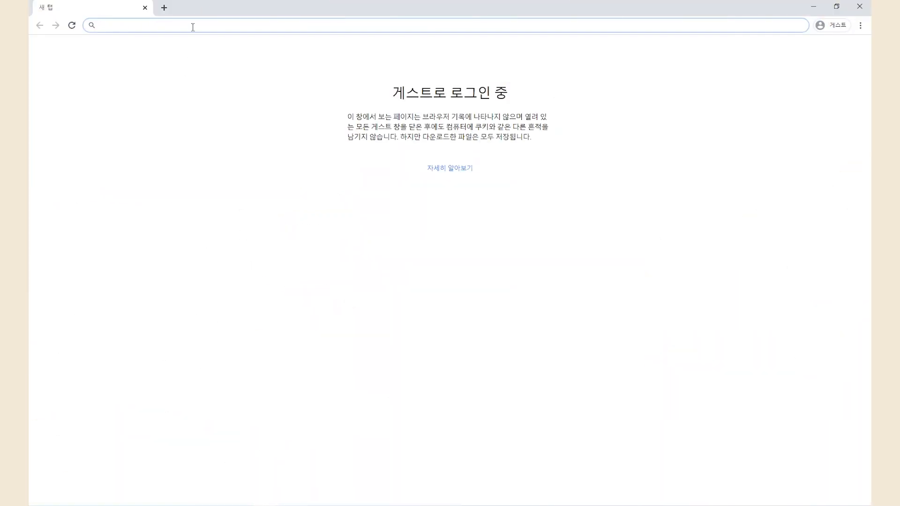
# Sign up at Notion.so with the Google account e-mail and choose a personal workspace
pyautogui.write('N')
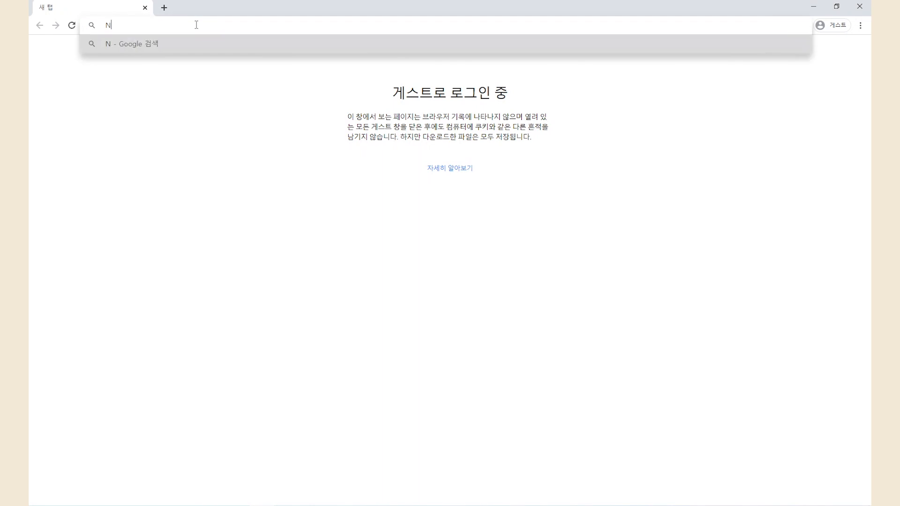
pyautogui.write('otion.so')
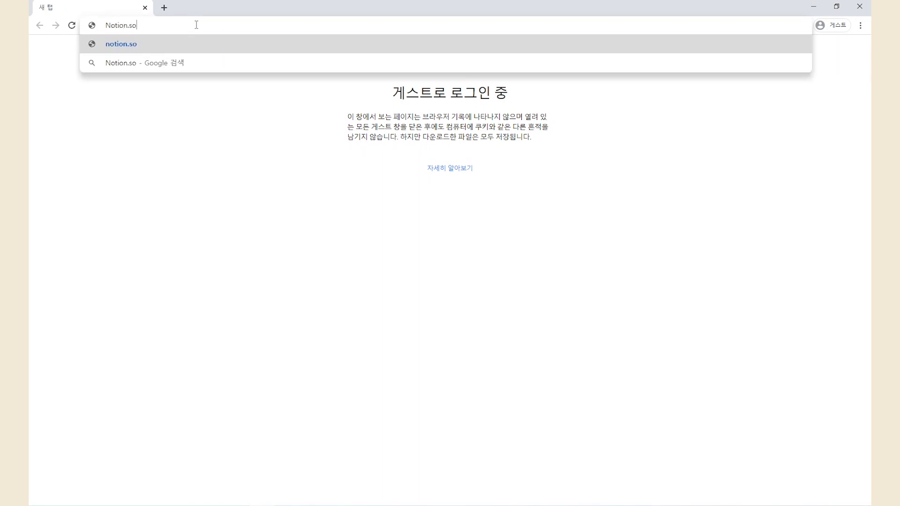
pyautogui.press('Return')
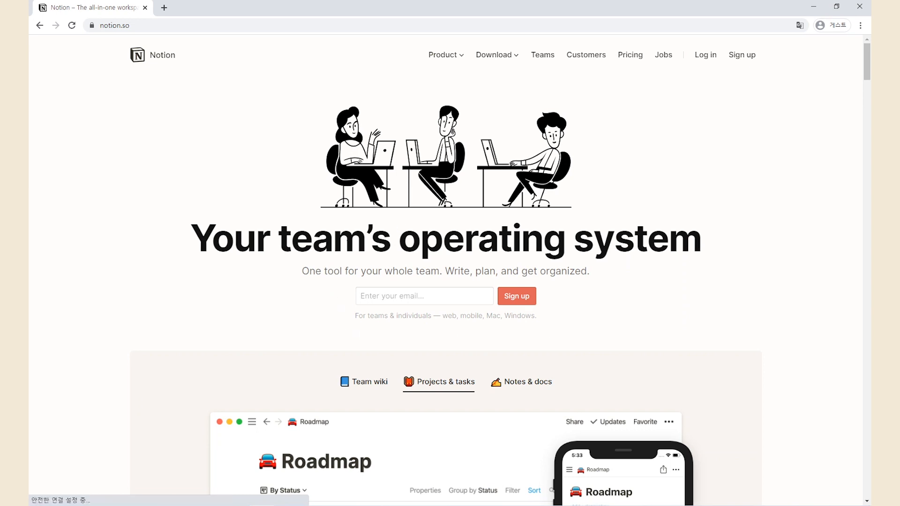
pyautogui.click(414, 292)
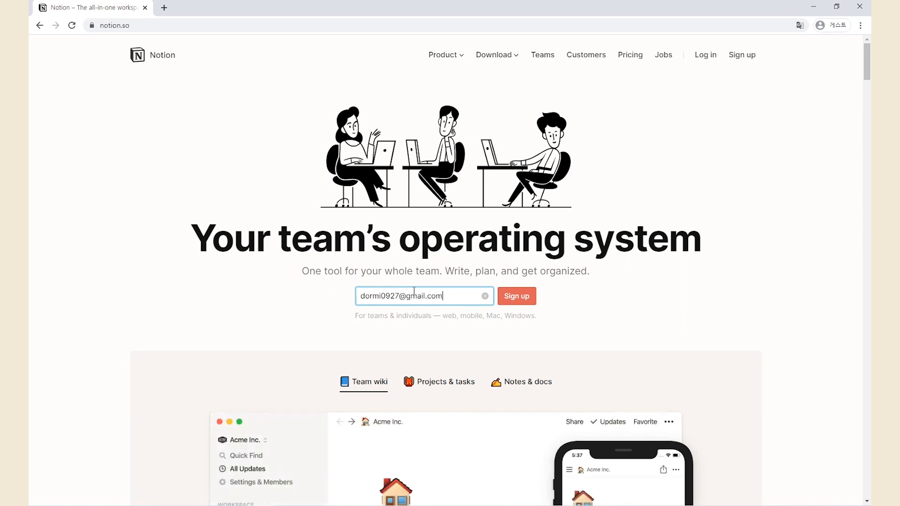
pyautogui.click(512, 306)
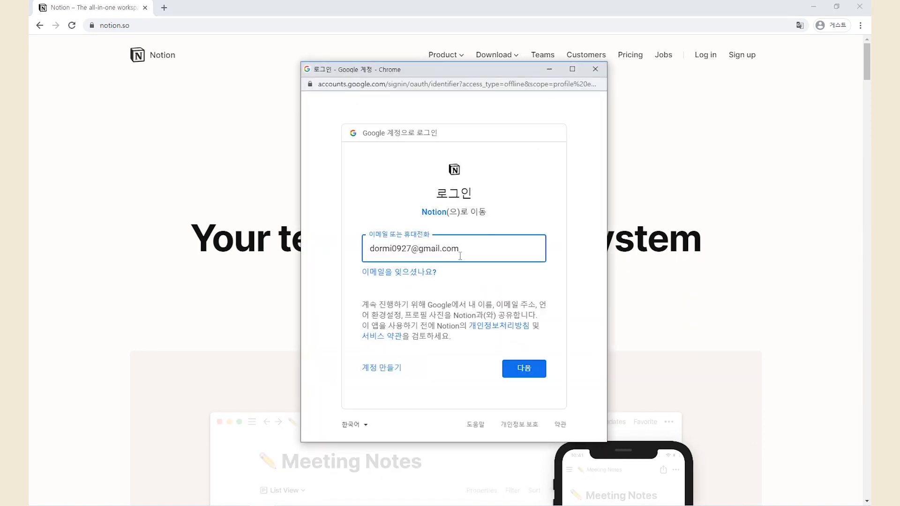
pyautogui.click(523, 369)
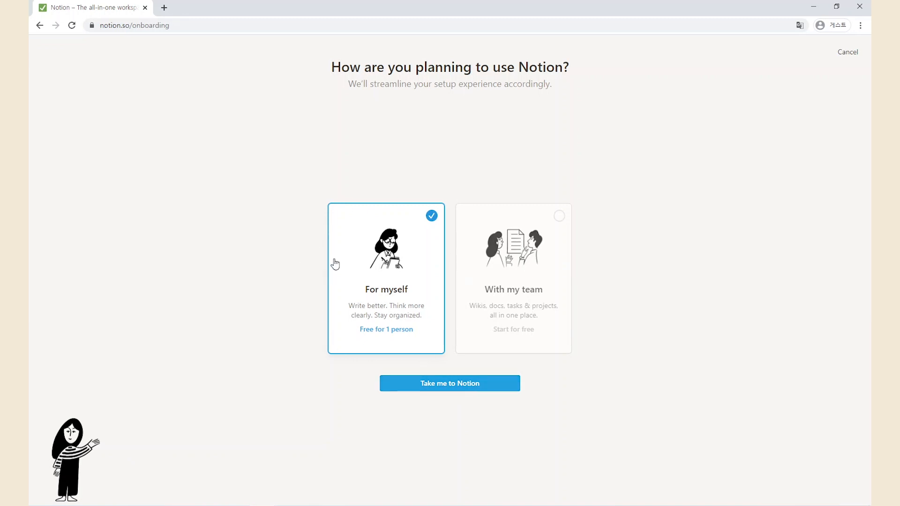
pyautogui.click(447, 389)
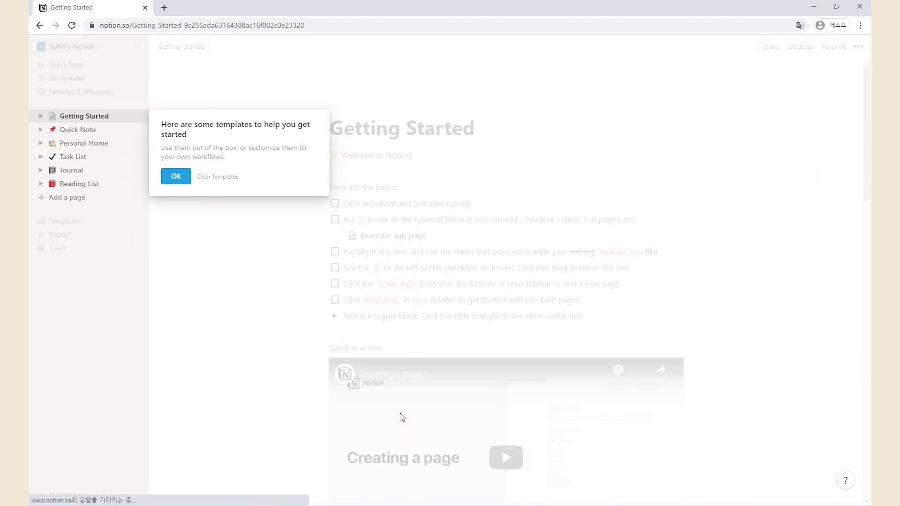
# Dismiss the templates tip, then select and deselect all Getting Started blocks
pyautogui.click(175, 177)
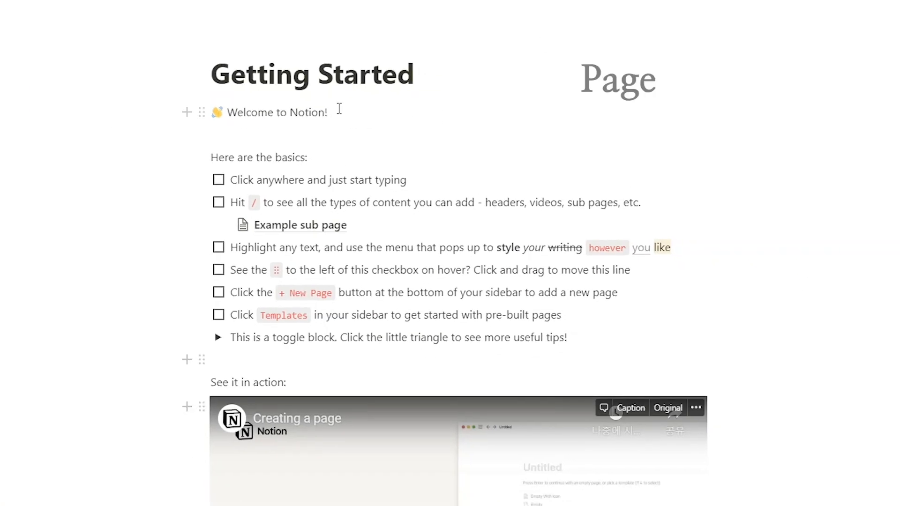
pyautogui.moveTo(356, 115); pyautogui.dragTo(690, 326)
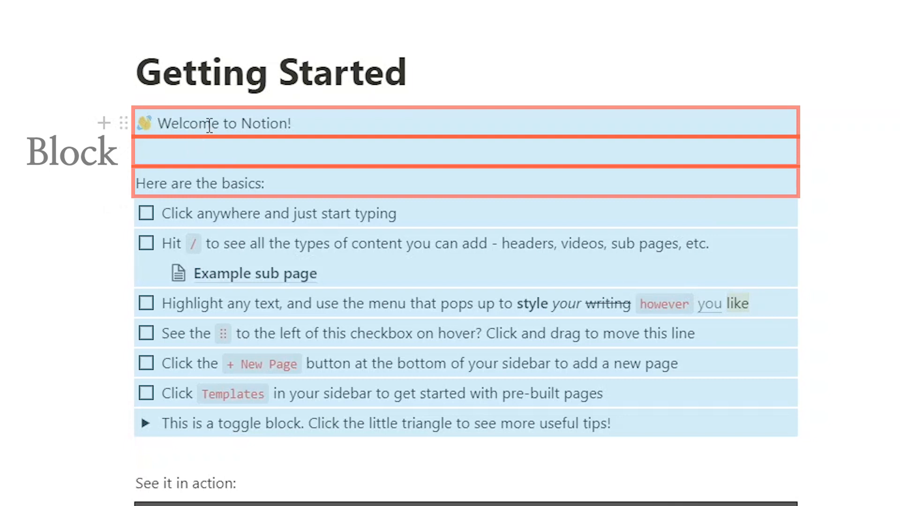
pyautogui.click(179, 128)
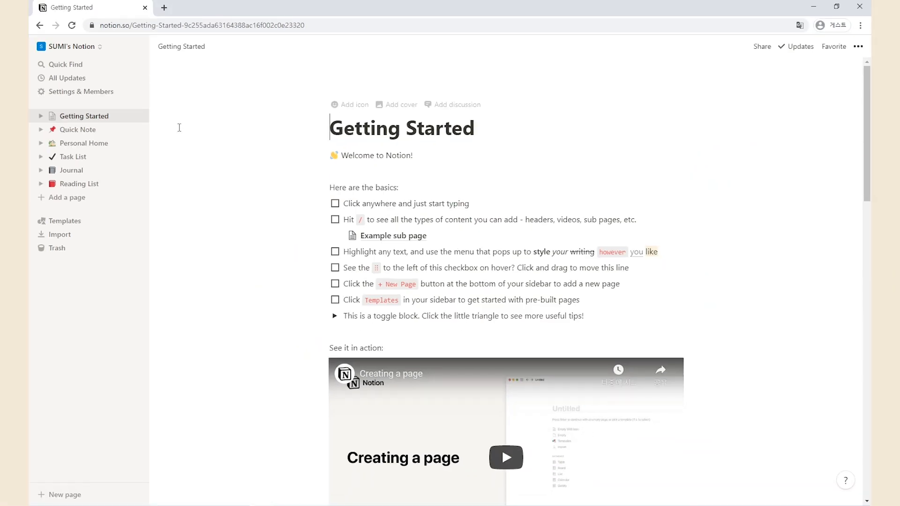
# Expand Getting Started and its Example sub page in the sidebar, then collapse them
pyautogui.click(41, 117)
pyautogui.click(49, 131)
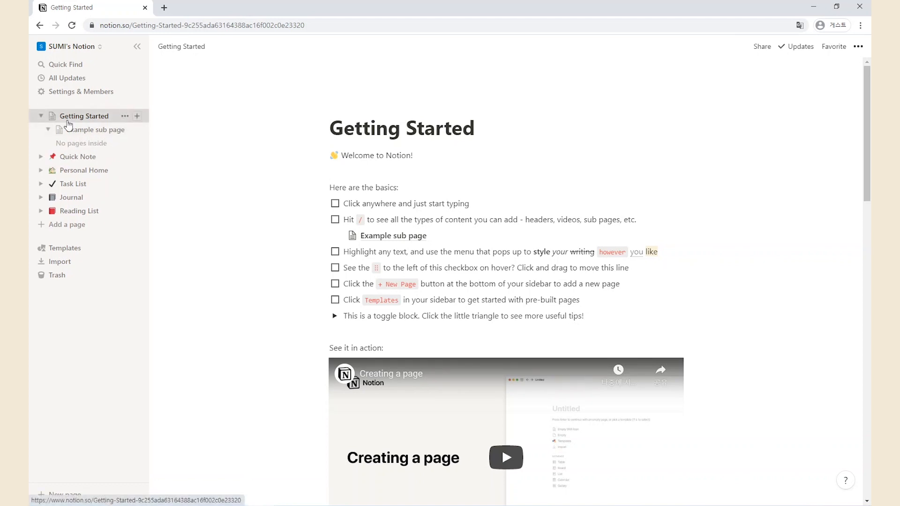
pyautogui.click(42, 117)
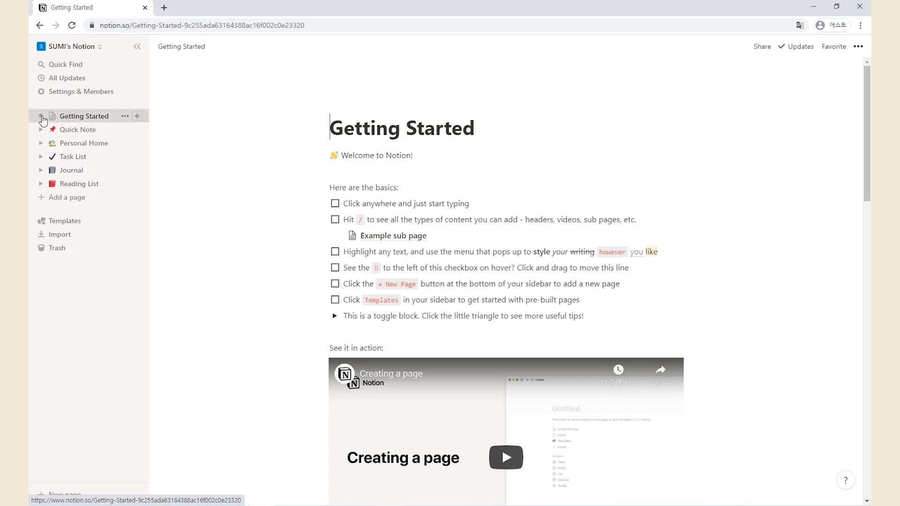
# Delete the Getting Started, Quick Note and Personal Home sample pages
pyautogui.click(124, 117)
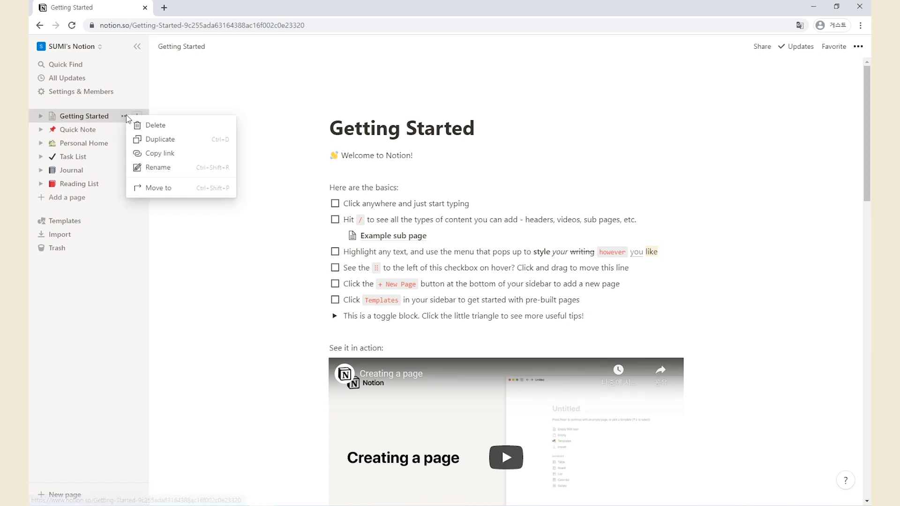
pyautogui.click(155, 126)
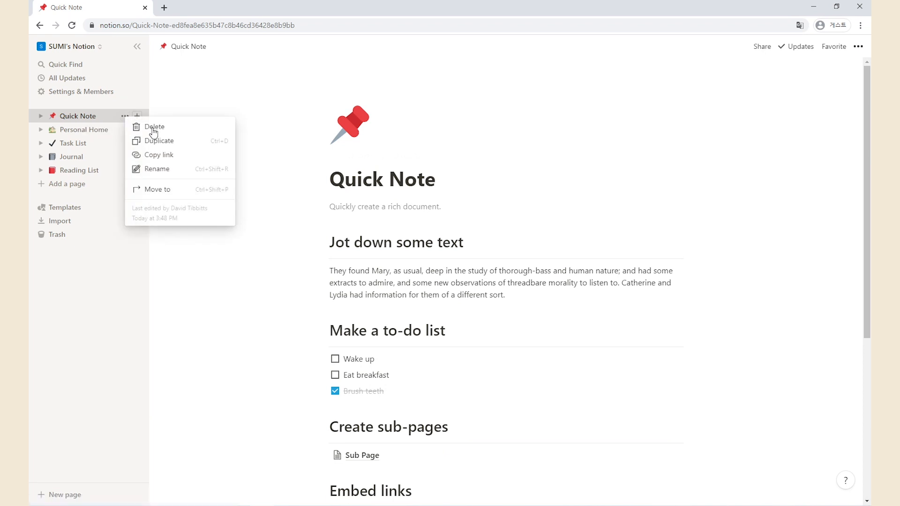
pyautogui.click(133, 125)
pyautogui.click(125, 116)
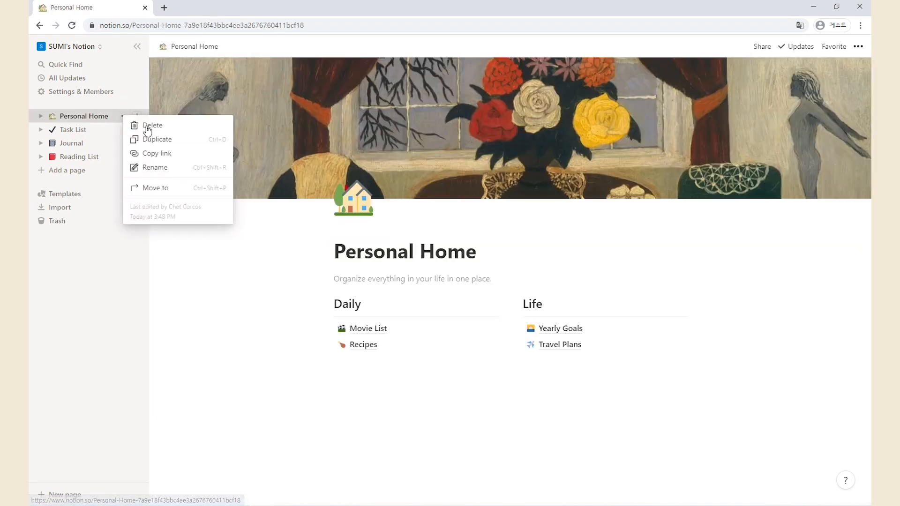
pyautogui.click(137, 125)
# Delete the Task List, Journal and Reading List pages, then add a new untitled page
pyautogui.click(126, 116)
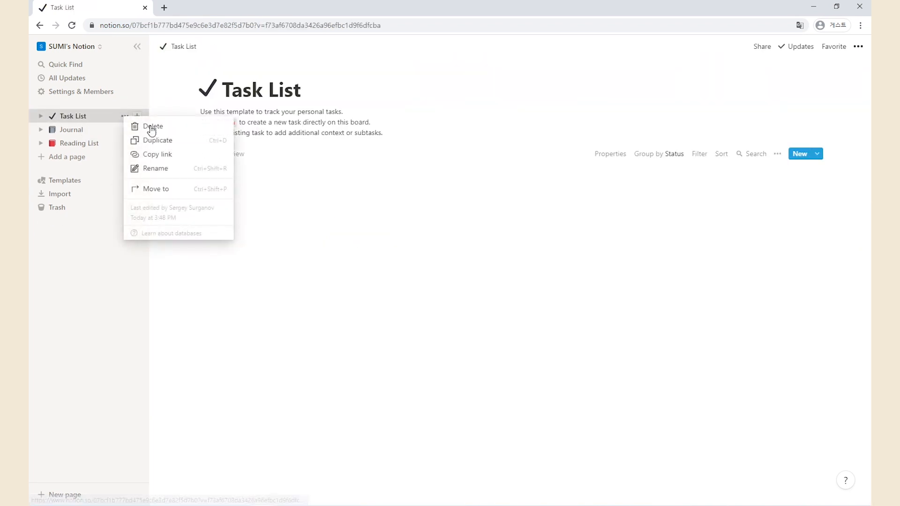
pyautogui.click(136, 124)
pyautogui.click(126, 117)
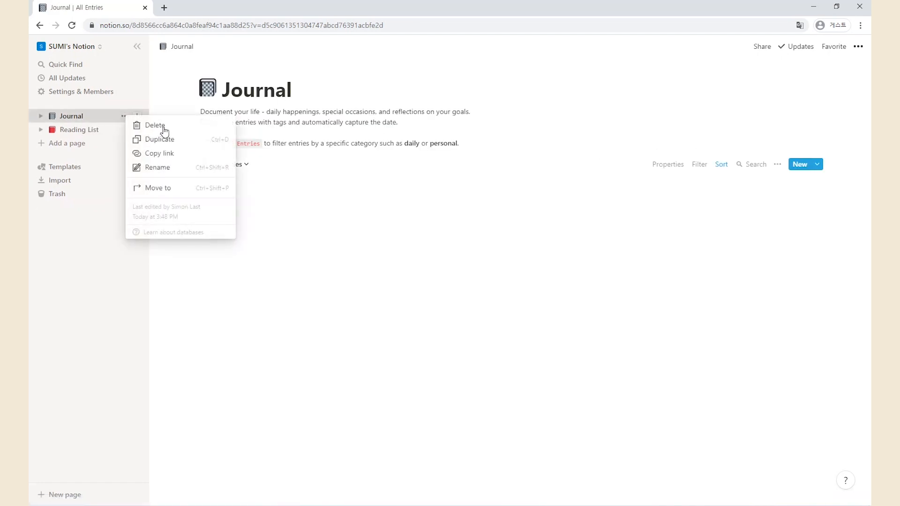
pyautogui.click(163, 127)
pyautogui.click(126, 116)
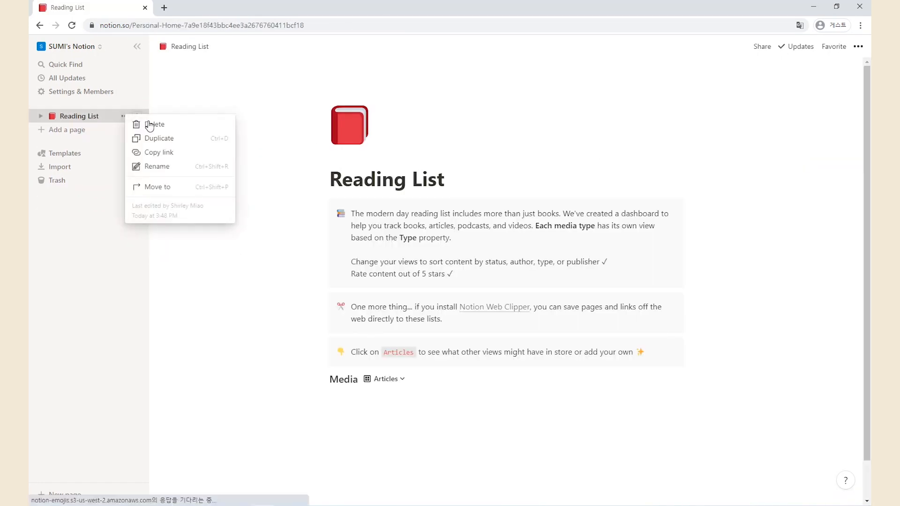
pyautogui.click(141, 125)
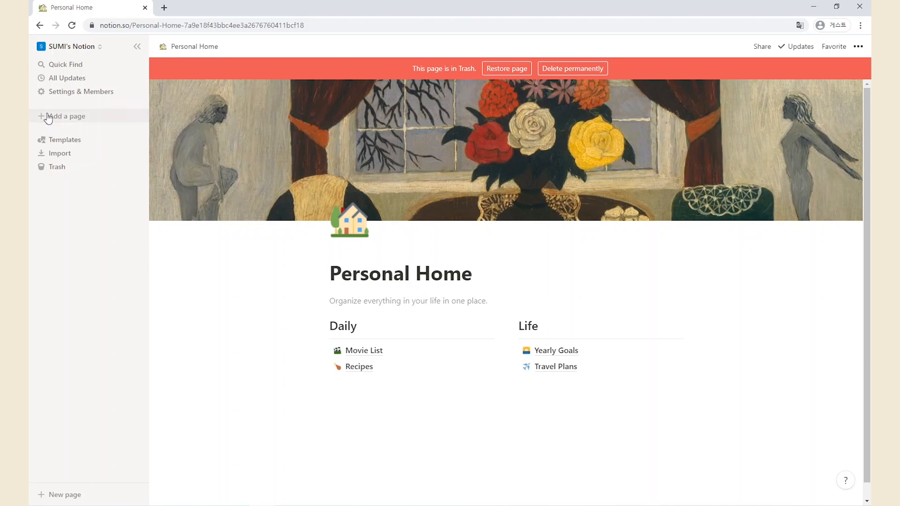
pyautogui.click(58, 120)
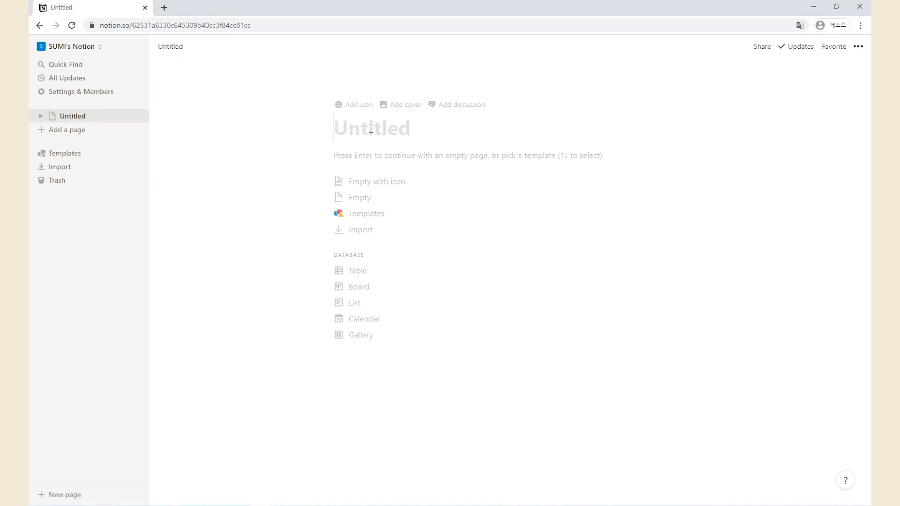
# Browse the page templates and expand the Personal template category
pyautogui.write('dkdkdk')
pyautogui.press('Return')
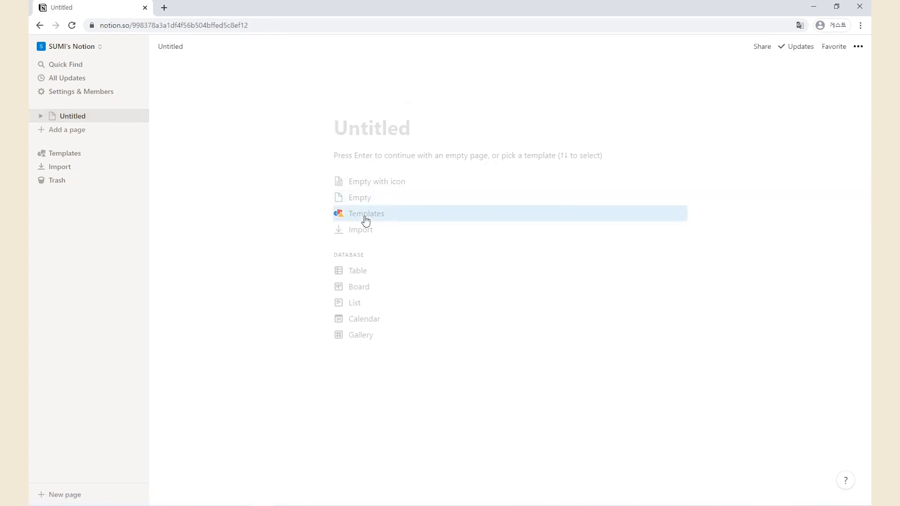
pyautogui.click(346, 217)
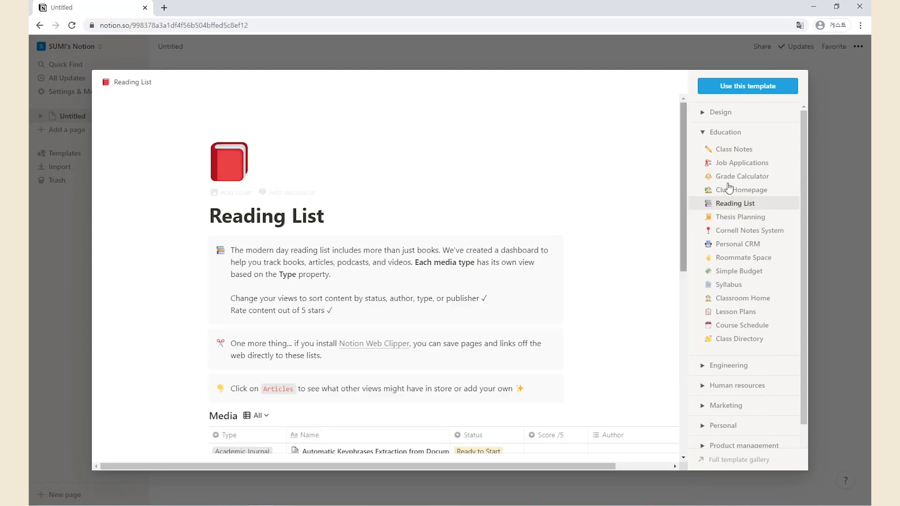
pyautogui.scroll(-1, 774, 167)
pyautogui.scroll(1, 760, 338)
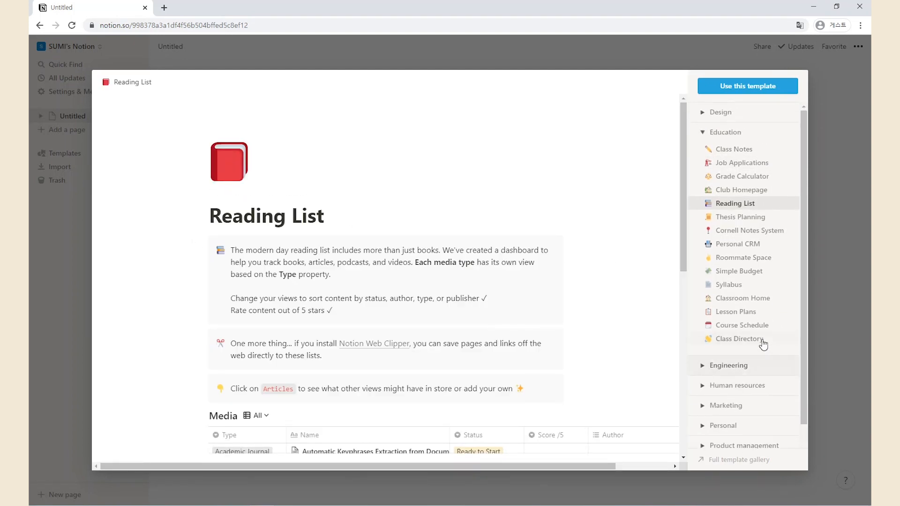
pyautogui.click(707, 135)
pyautogui.click(703, 113)
pyautogui.click(703, 112)
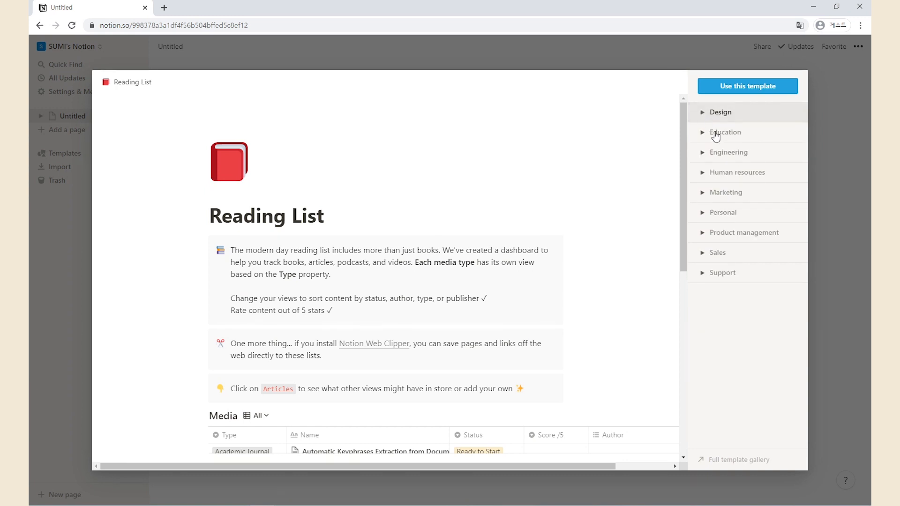
pyautogui.click(702, 219)
# Preview the Goals and Travel Planner templates and apply Travel Planner to the page
pyautogui.scroll(-1, 702, 222)
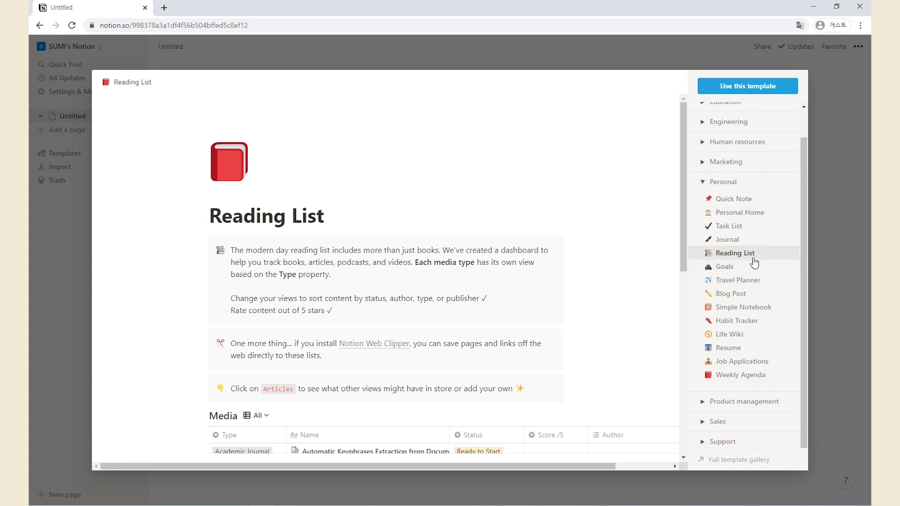
pyautogui.click(754, 267)
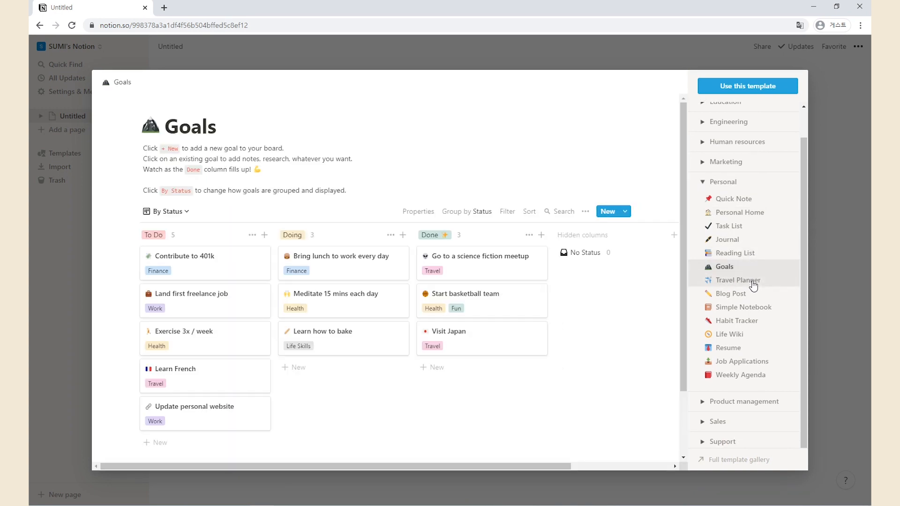
pyautogui.click(753, 285)
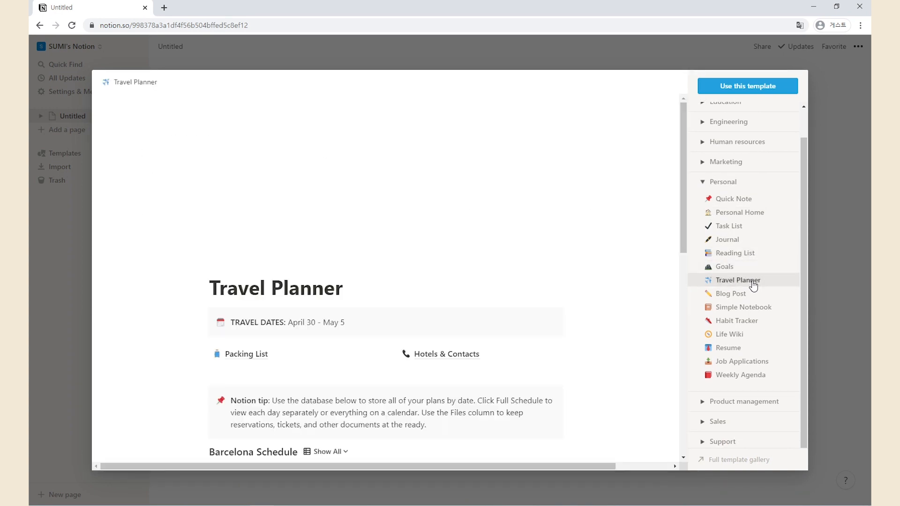
pyautogui.scroll(-3, 628, 248)
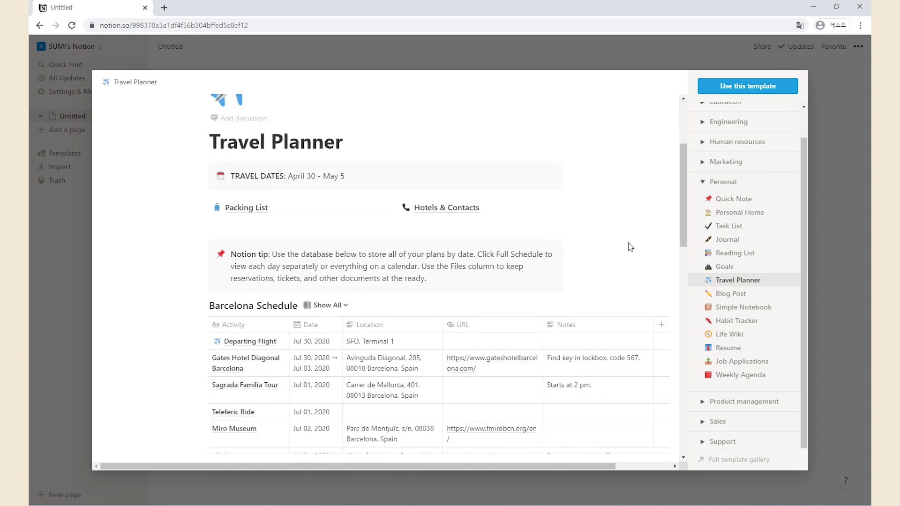
pyautogui.scroll(3, 629, 251)
pyautogui.click(739, 88)
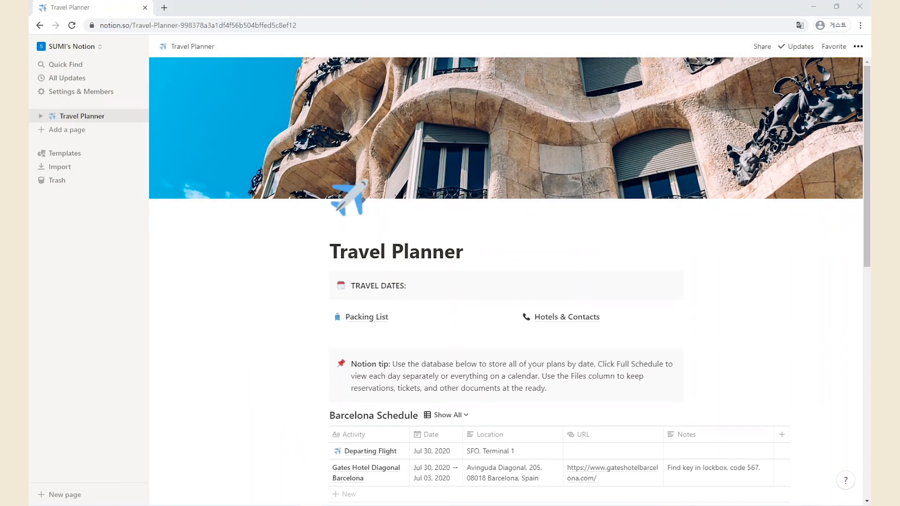
# Set the page icon to the Singapore flag emoji
pyautogui.click(355, 198)
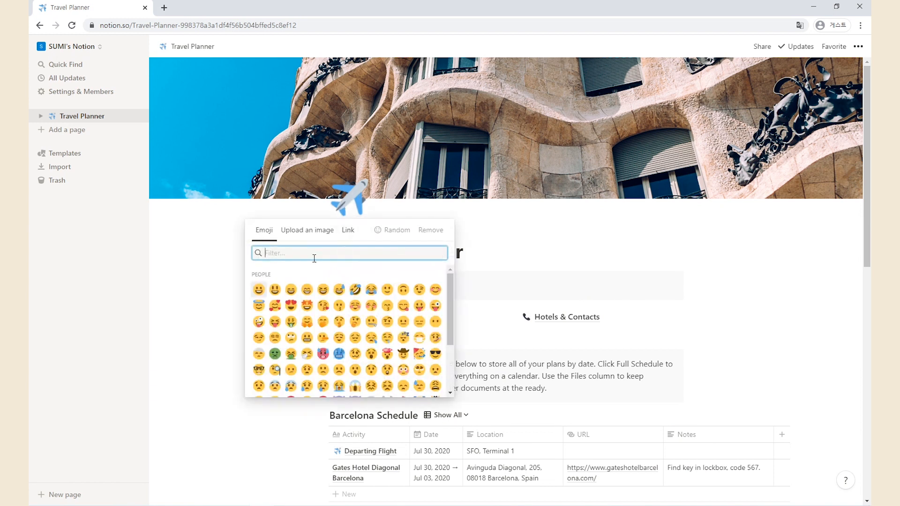
pyautogui.write('singa')
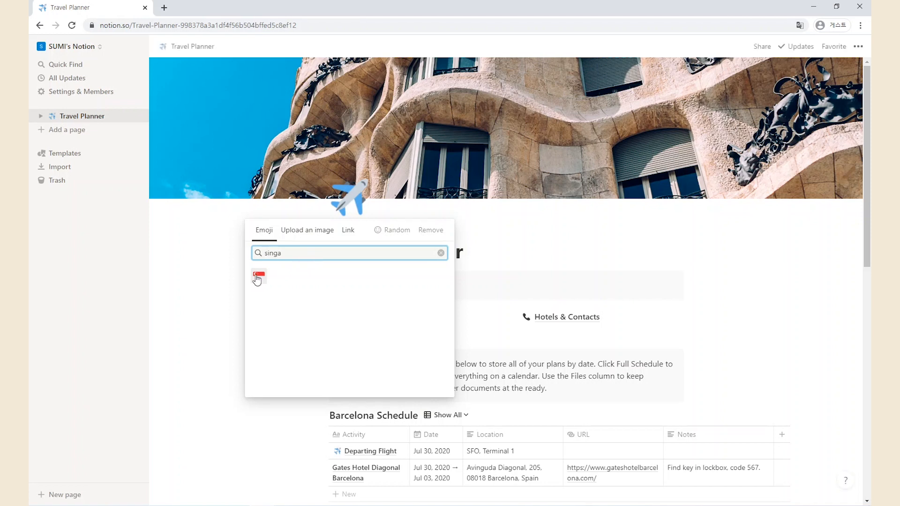
pyautogui.click(259, 274)
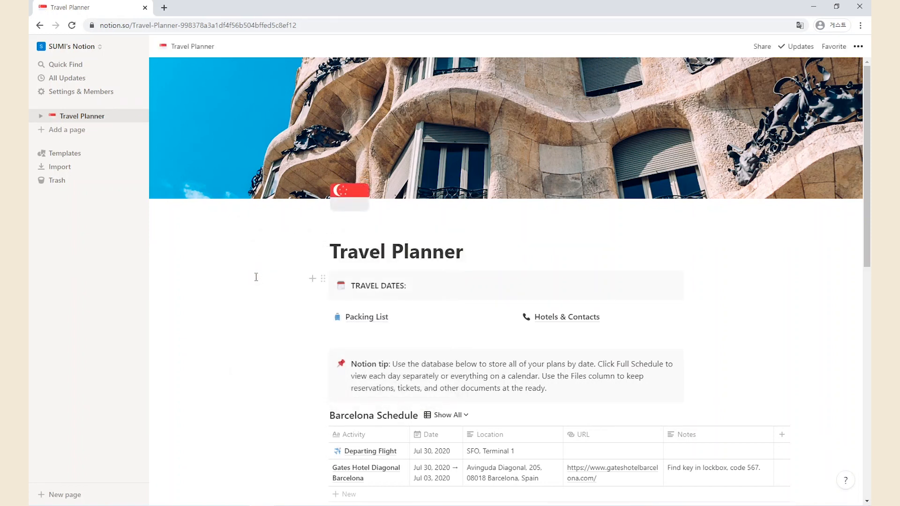
# Retitle the page from Travel Planner to 싱가포르 여행
pyautogui.tripleClick(349, 258)
pyautogui.write('싱가포르 여')
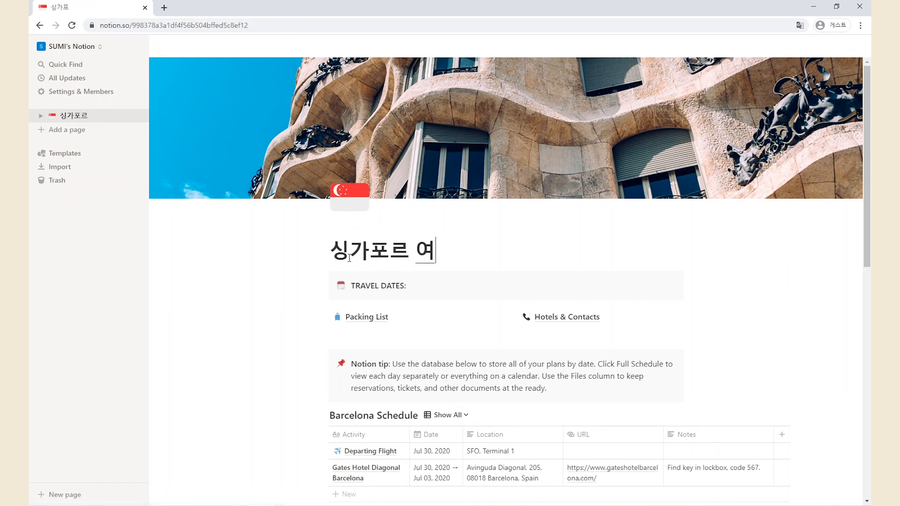
pyautogui.write('행')
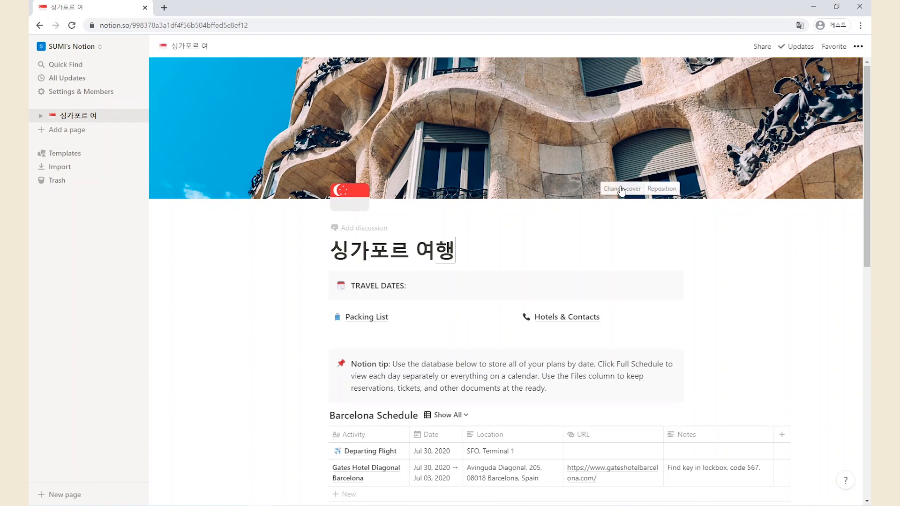
pyautogui.click(621, 190)
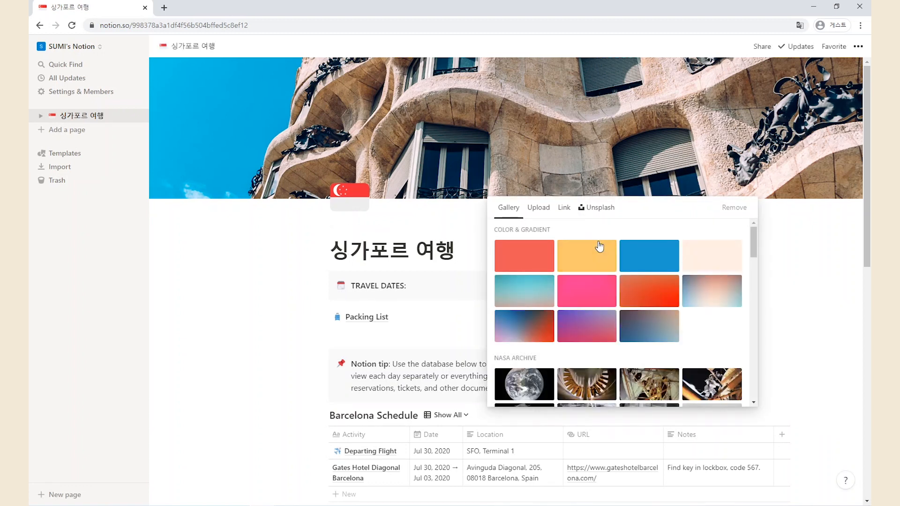
# Upload asia-1782429_1280 from Downloads as the cover and delete the leftover template blocks
pyautogui.click(539, 210)
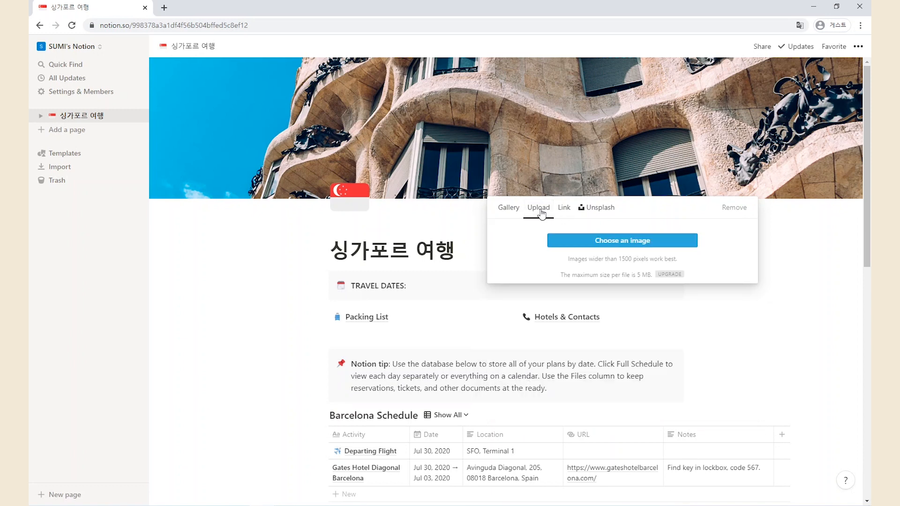
pyautogui.click(617, 248)
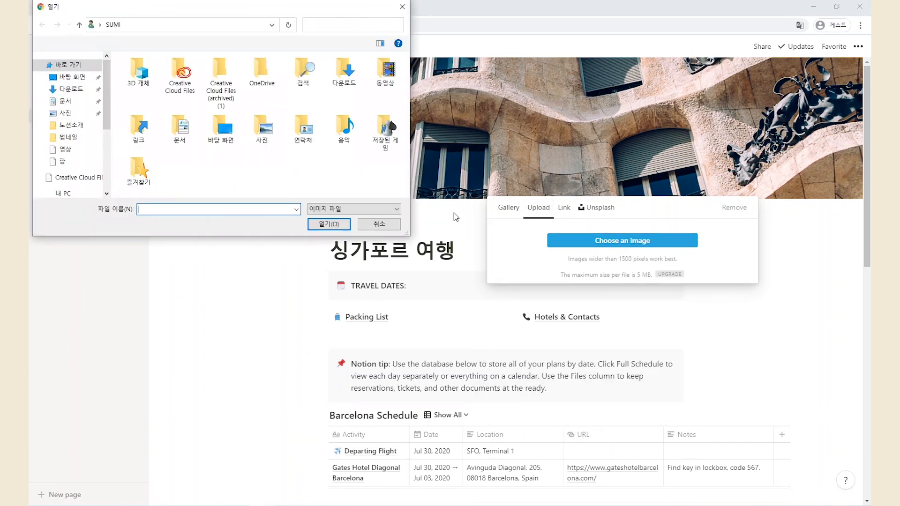
pyautogui.click(70, 89)
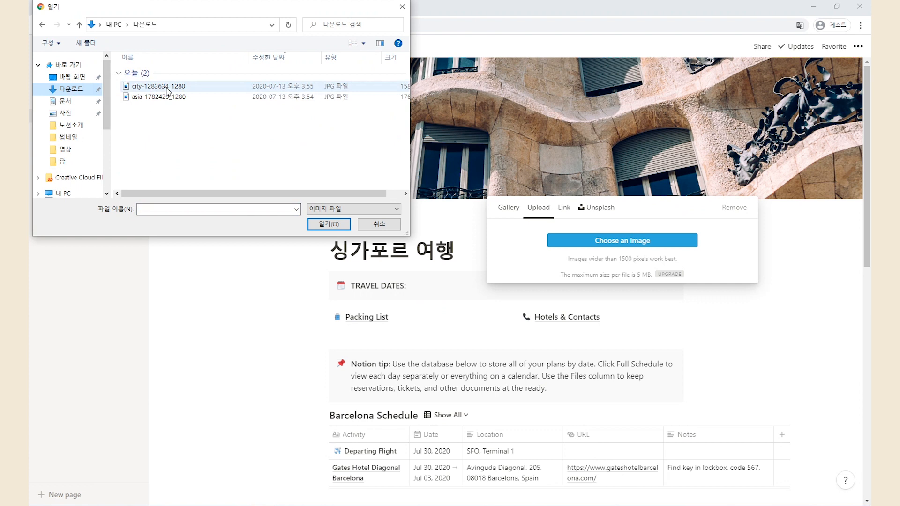
pyautogui.doubleClick(159, 97)
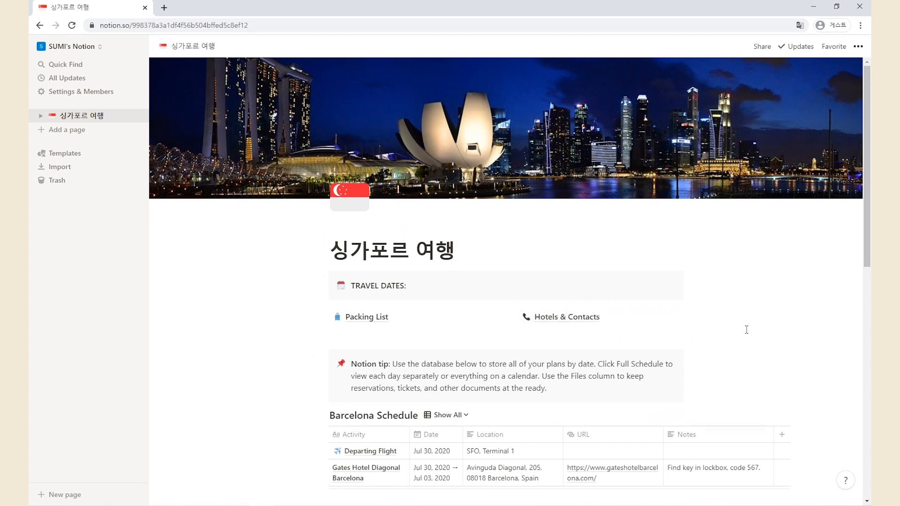
pyautogui.moveTo(699, 280); pyautogui.dragTo(548, 416)
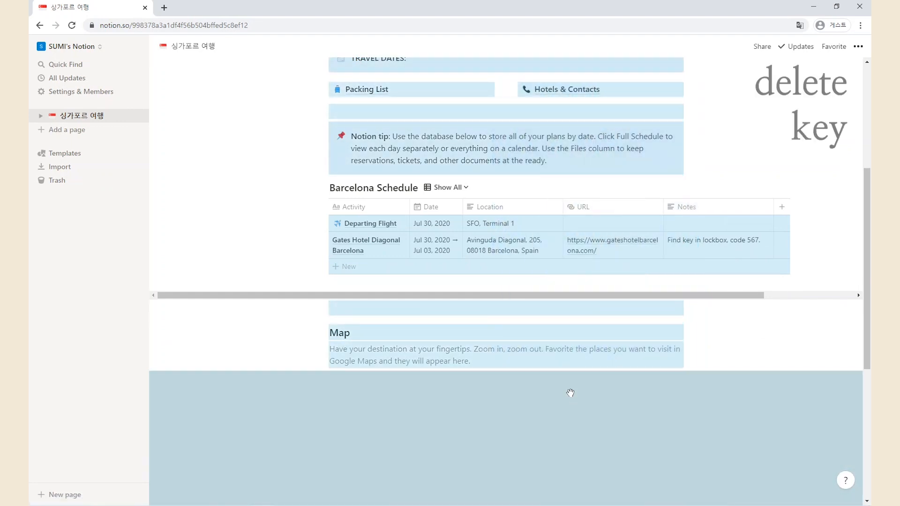
pyautogui.press('Delete')
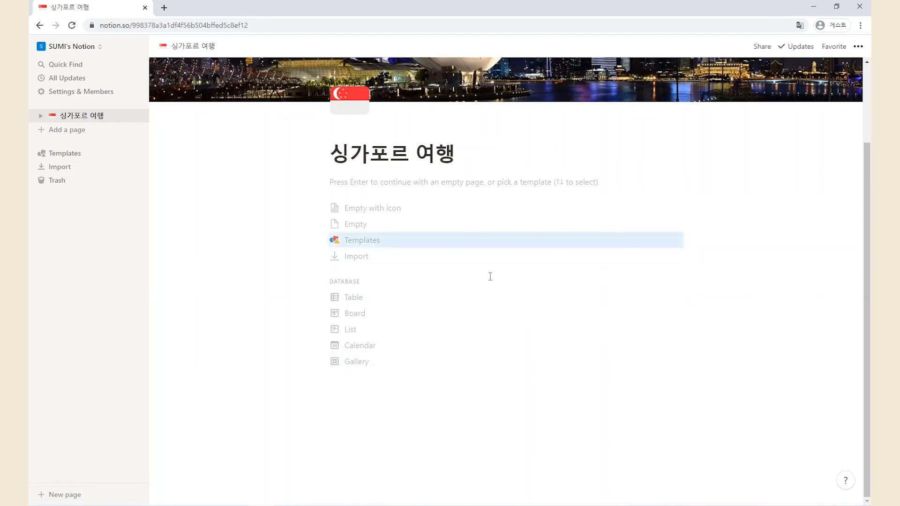
pyautogui.click(361, 225)
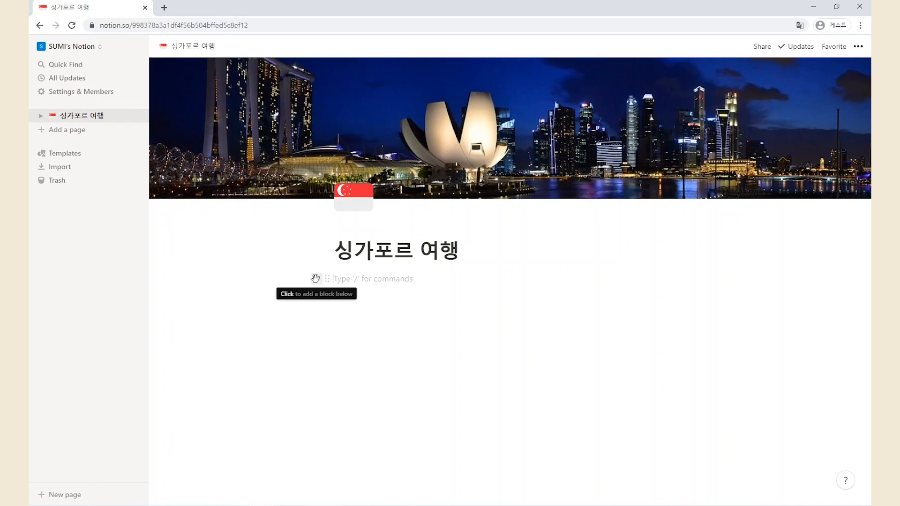
pyautogui.click(315, 279)
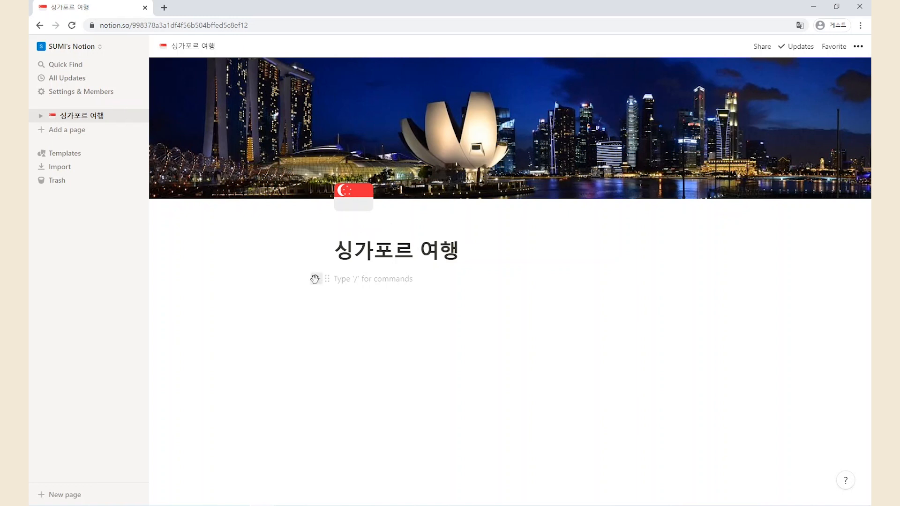
pyautogui.scroll(-1, 443, 362)
pyautogui.scroll(-8, 443, 362)
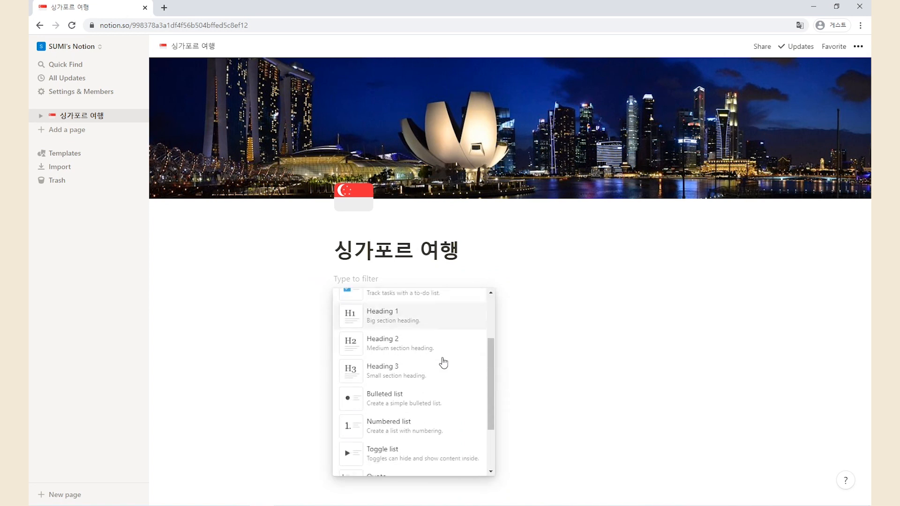
pyautogui.scroll(-8, 443, 362)
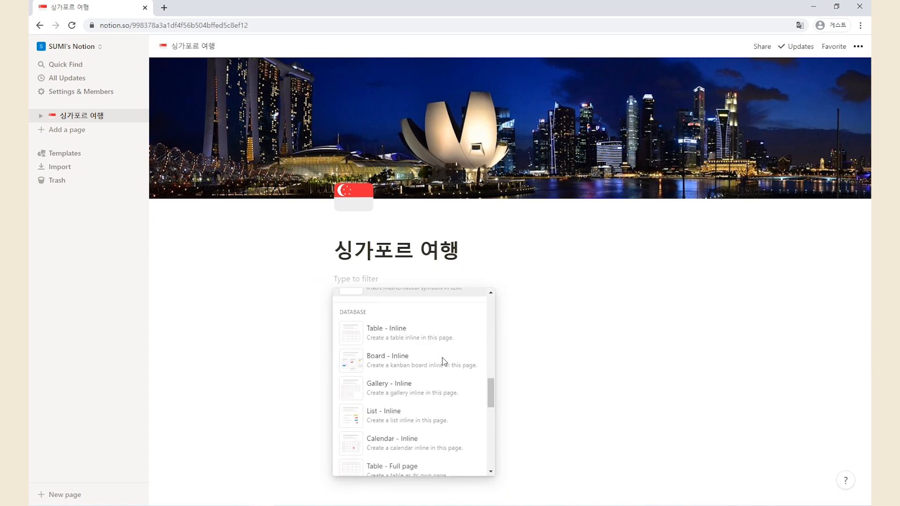
pyautogui.scroll(-10, 443, 363)
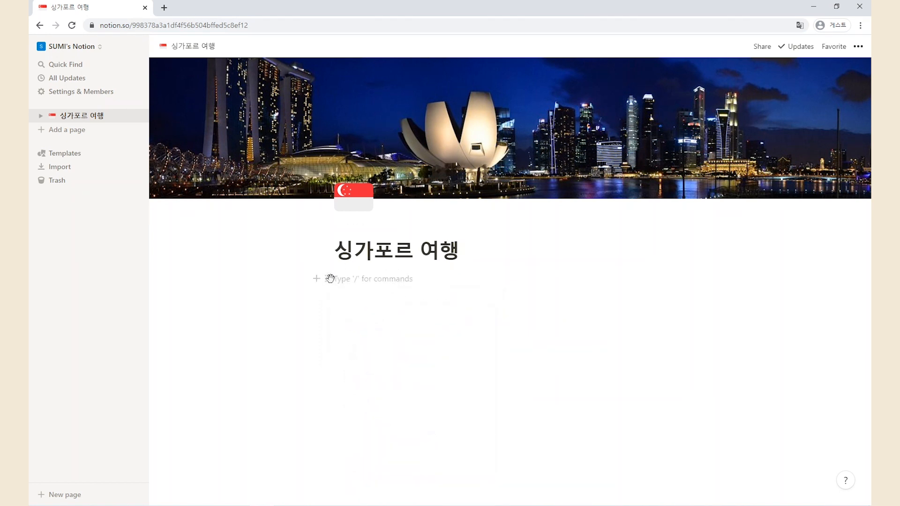
pyautogui.click(328, 279)
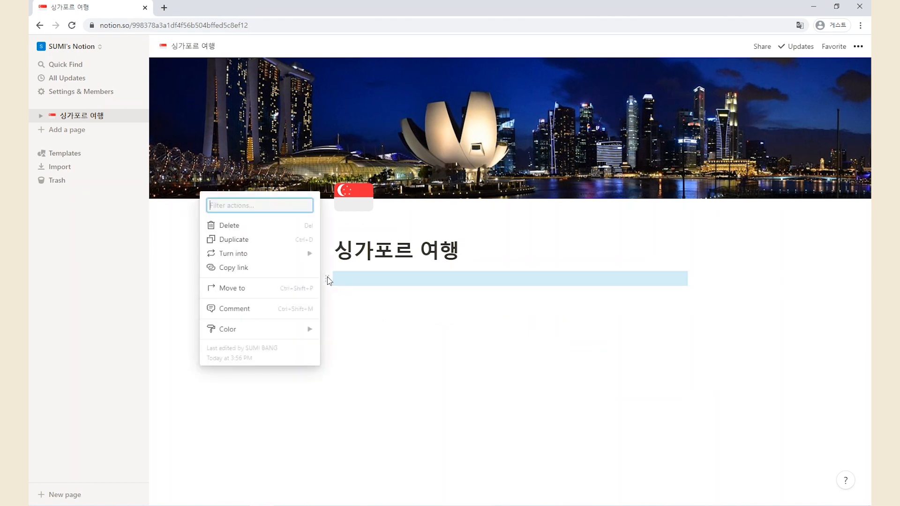
pyautogui.moveTo(281, 253)
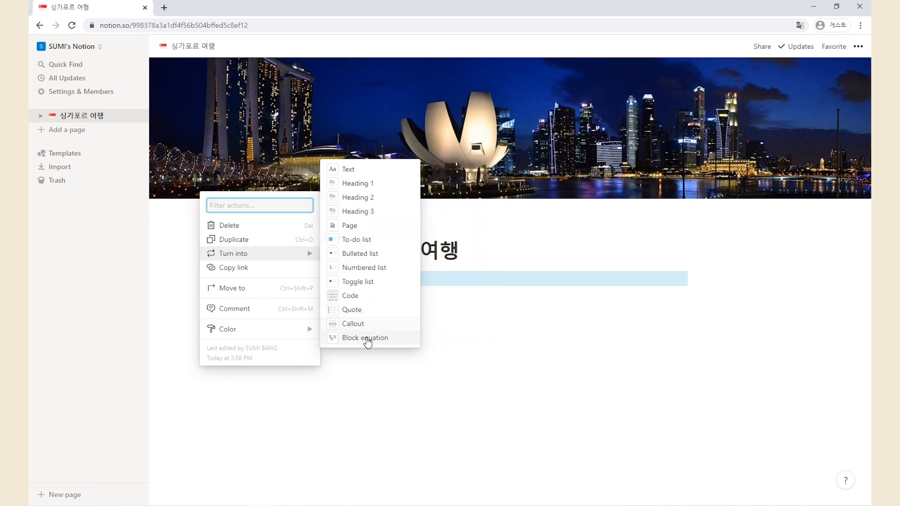
pyautogui.click(490, 297)
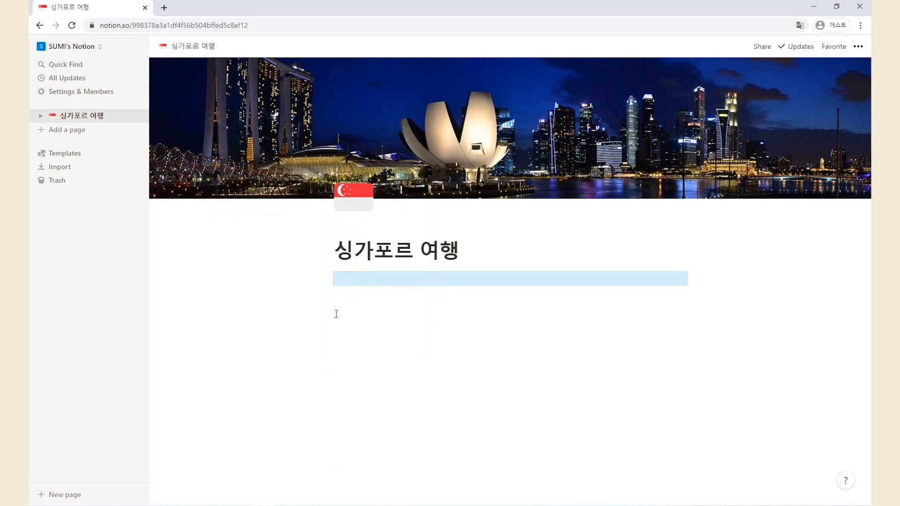
pyautogui.click(358, 280)
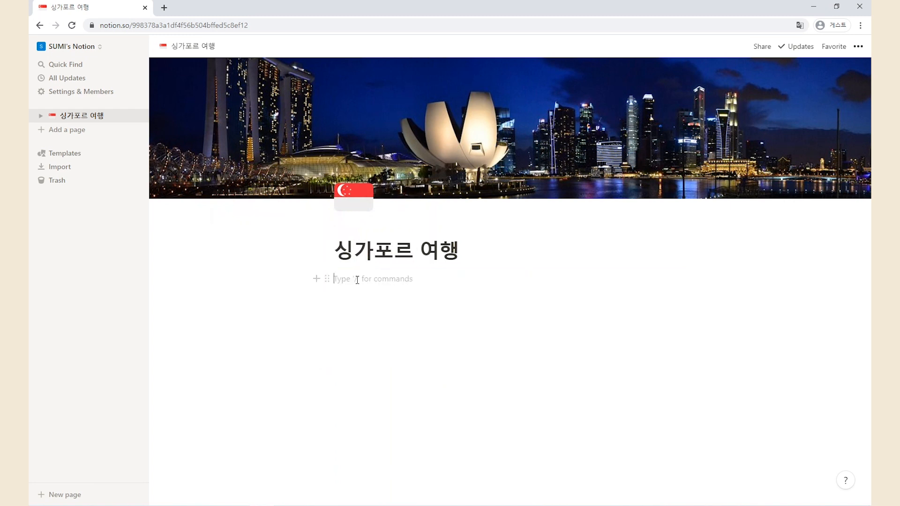
# Insert a Google Maps embed block from the Embeds section below the title
pyautogui.click(316, 278)
pyautogui.scroll(-3, 389, 339)
pyautogui.scroll(-10, 388, 339)
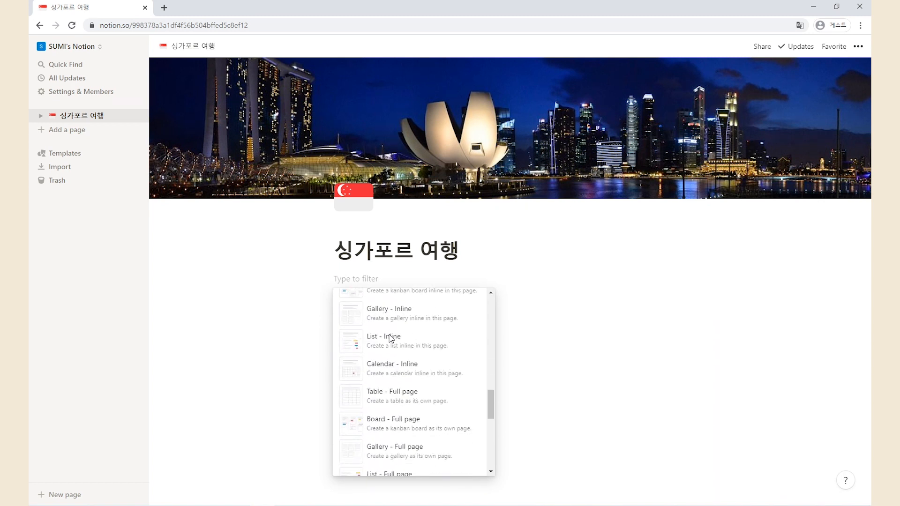
pyautogui.scroll(-5, 390, 339)
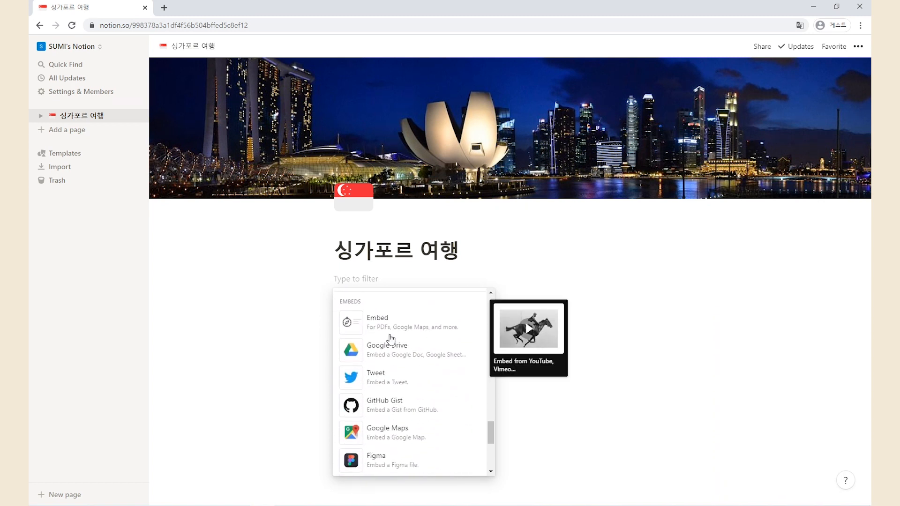
pyautogui.scroll(-1, 395, 382)
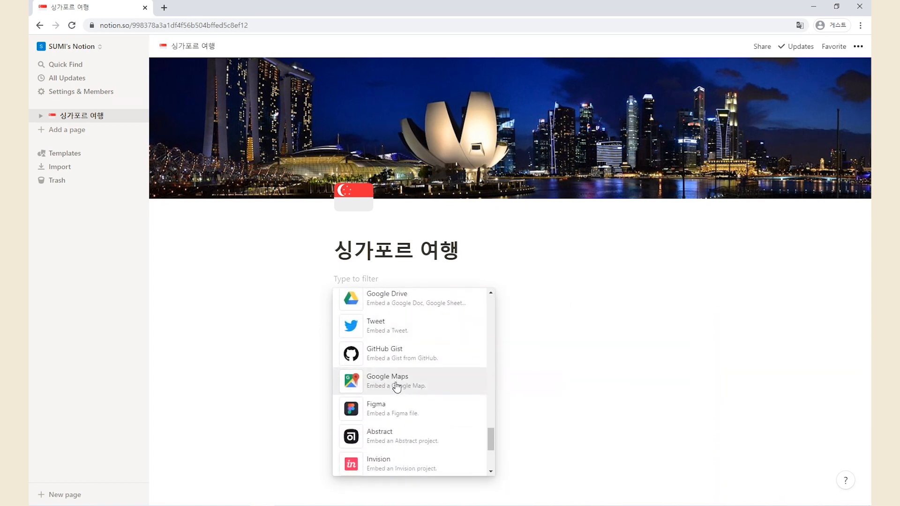
pyautogui.click(397, 383)
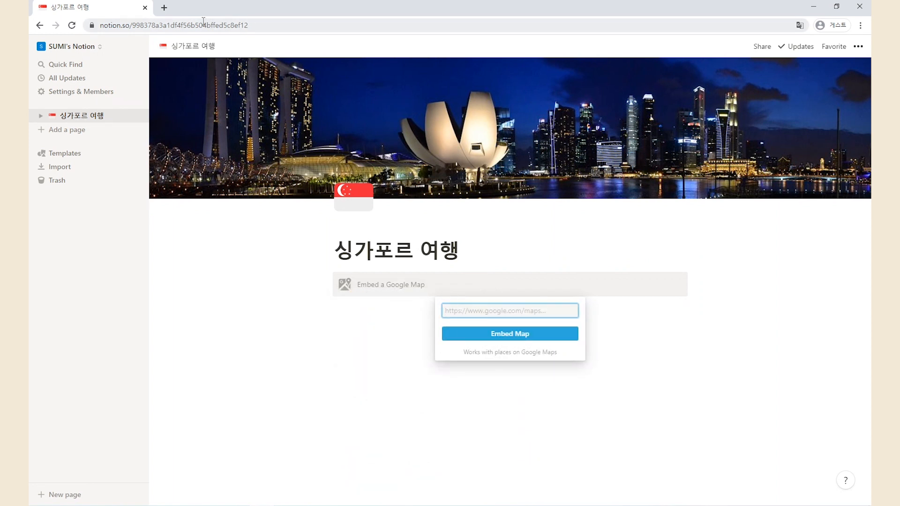
# In a new tab, search 구글맵, open Google Maps and search for 싱가포르
pyautogui.click(164, 8)
pyautogui.write('구글')
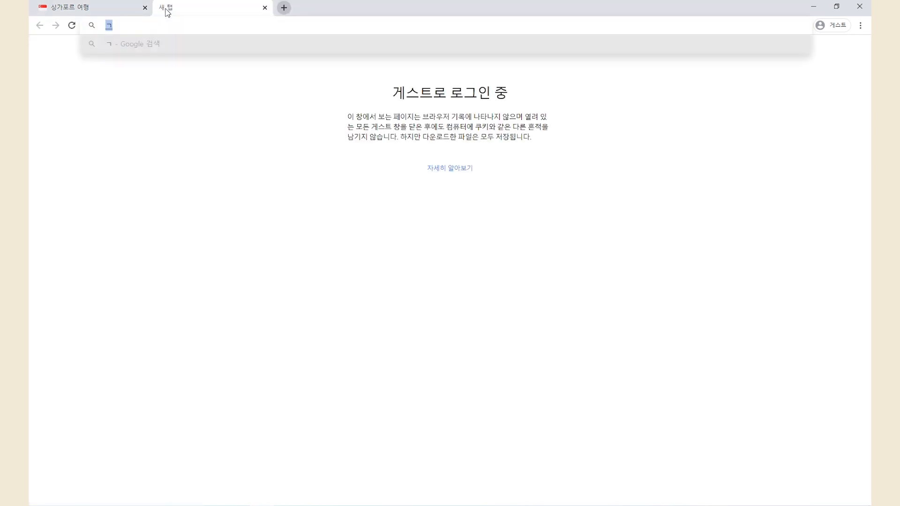
pyautogui.write('맵')
pyautogui.press('Return')
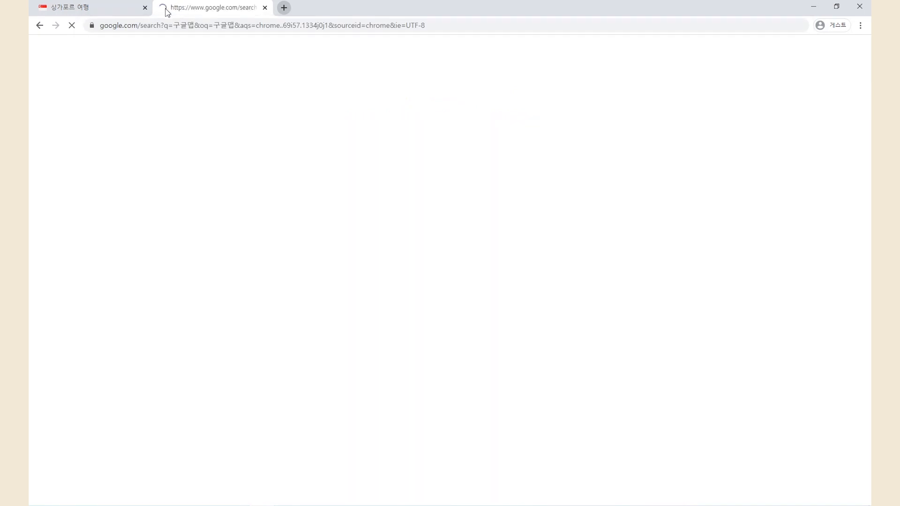
pyautogui.click(140, 140)
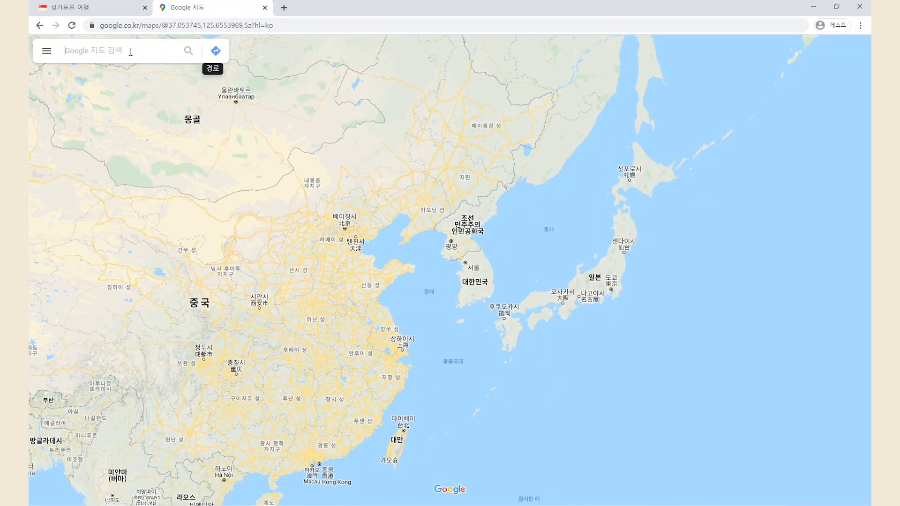
pyautogui.click(131, 52)
pyautogui.write('싱가포르')
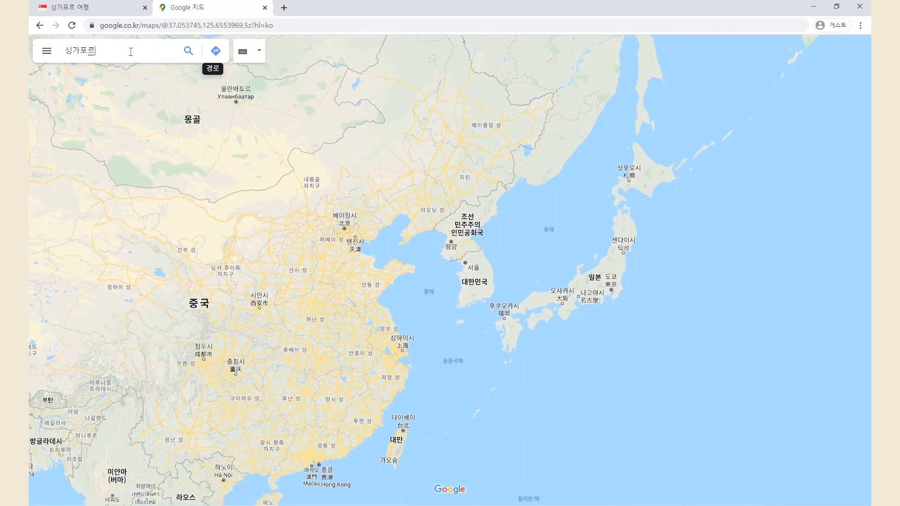
pyautogui.press('Return')
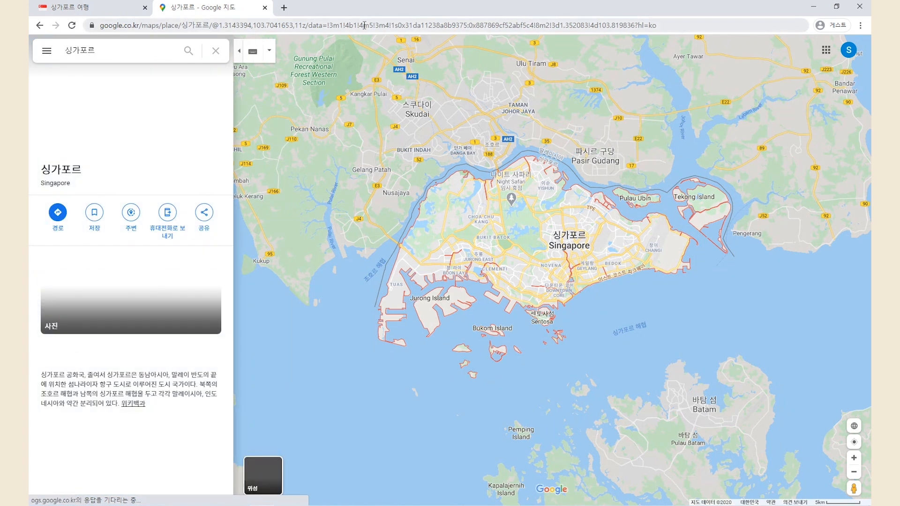
# Copy the Singapore map's URL and return to the Notion tab
pyautogui.click(352, 26)
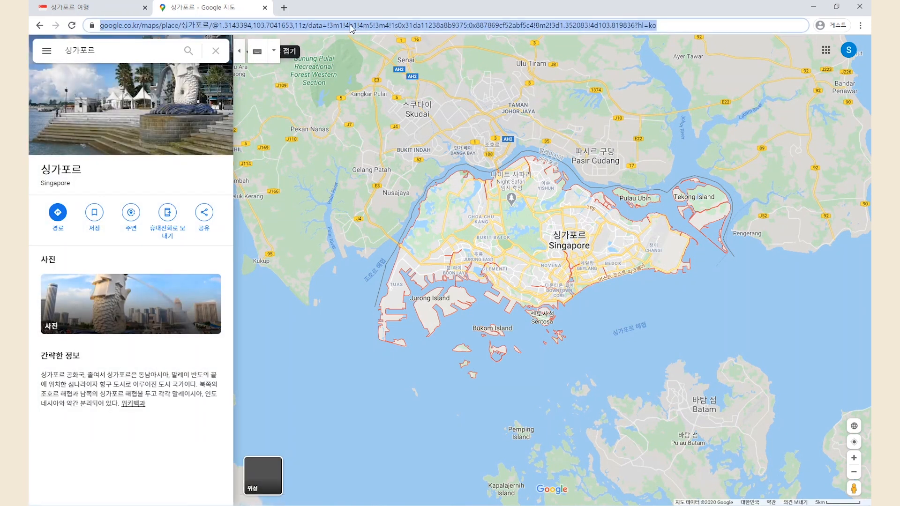
pyautogui.rightClick(351, 28)
pyautogui.click(383, 83)
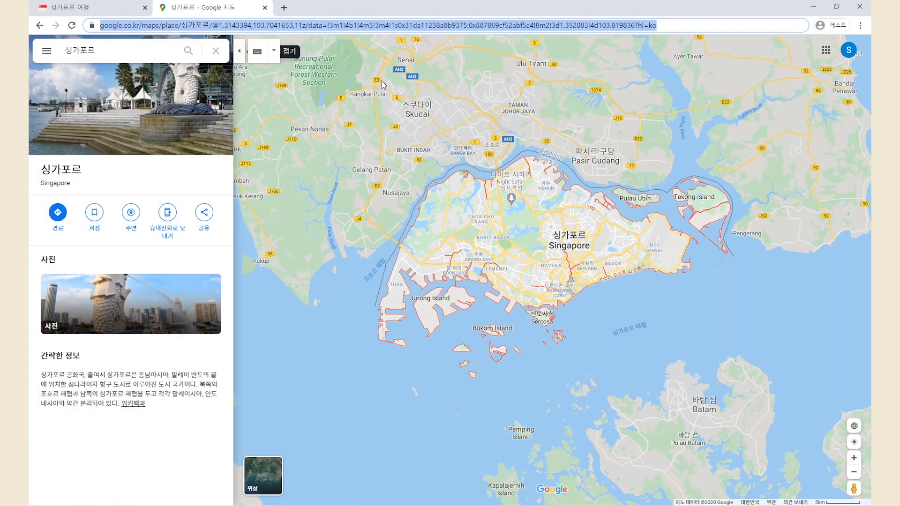
pyautogui.click(108, 7)
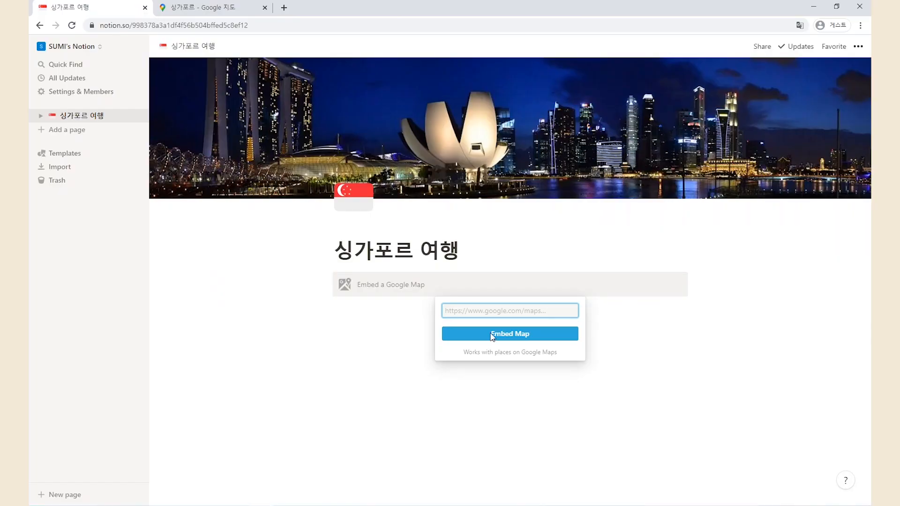
# Paste the Singapore map link into the embed, close the Maps tab and widen the map
pyautogui.rightClick(485, 310)
pyautogui.click(519, 389)
pyautogui.click(521, 335)
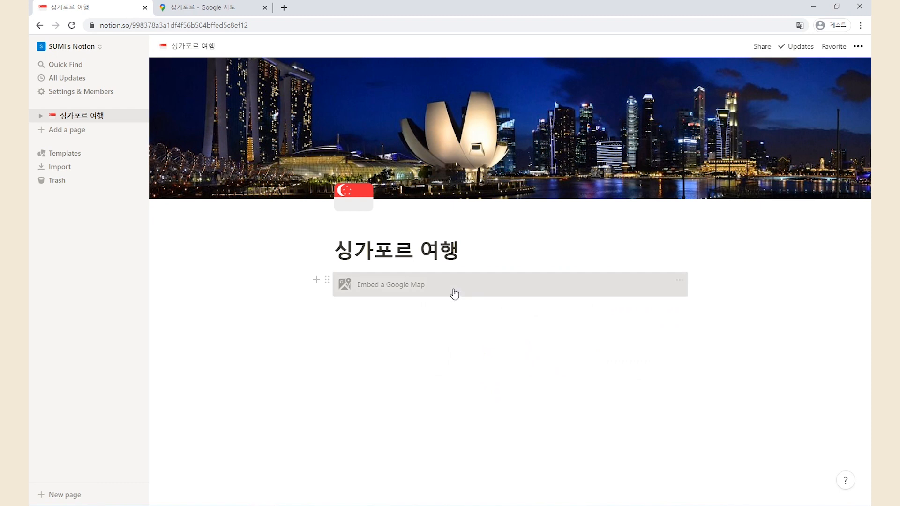
pyautogui.click(264, 8)
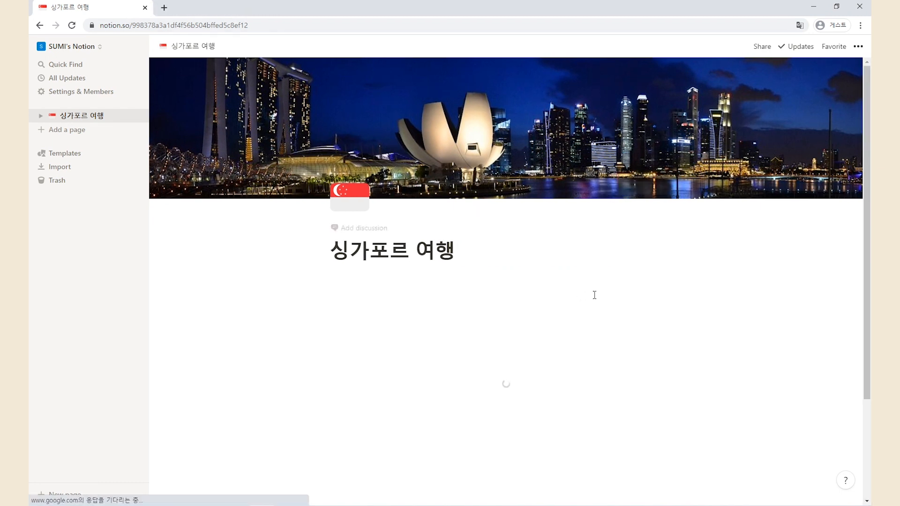
pyautogui.scroll(-1, 688, 308)
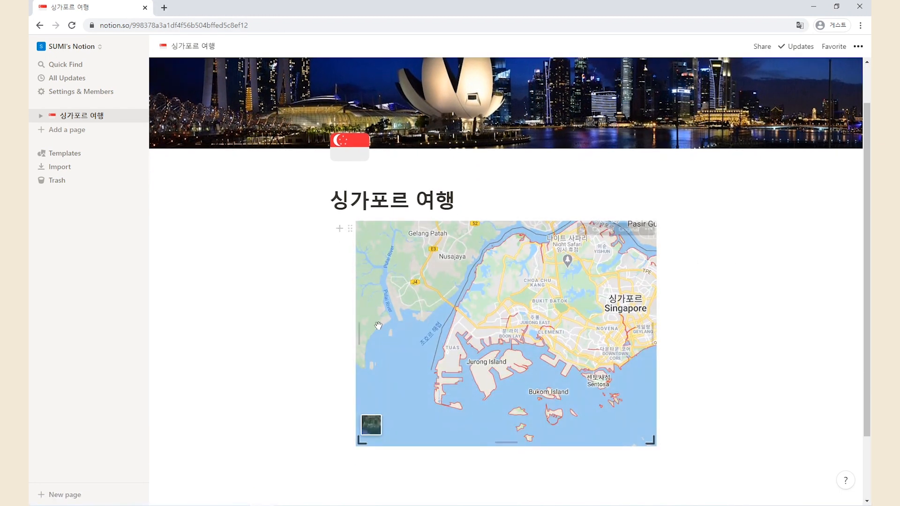
pyautogui.moveTo(361, 328); pyautogui.dragTo(328, 329)
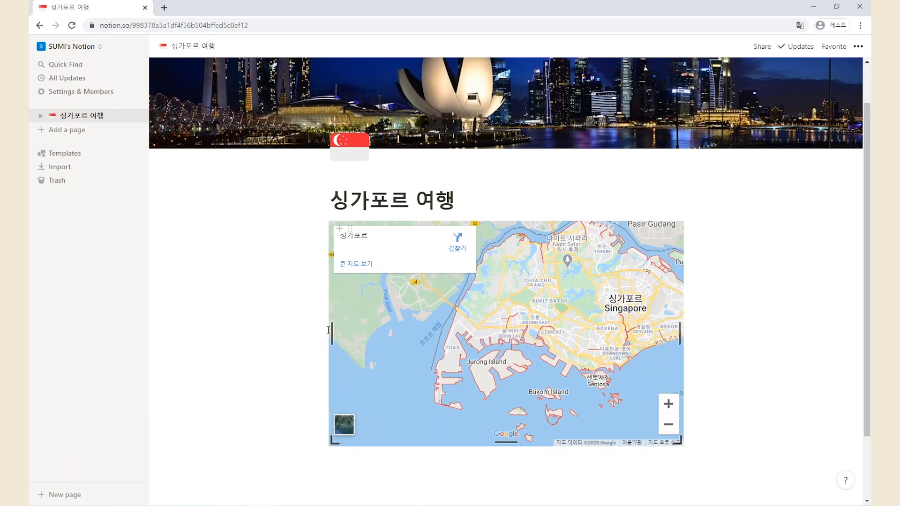
pyautogui.scroll(-2, 650, 338)
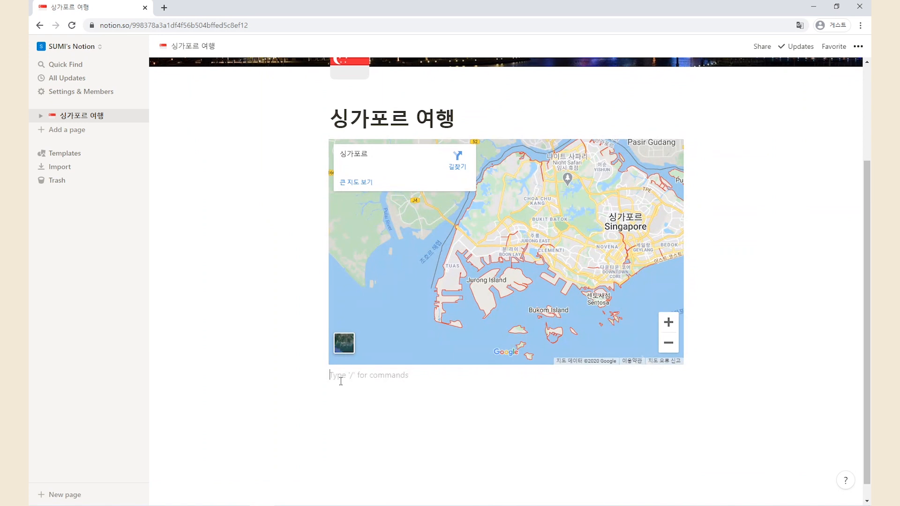
# Add a callout block below the map with a red pushpin icon
pyautogui.click(312, 375)
pyautogui.scroll(-3, 393, 347)
pyautogui.scroll(-3, 415, 311)
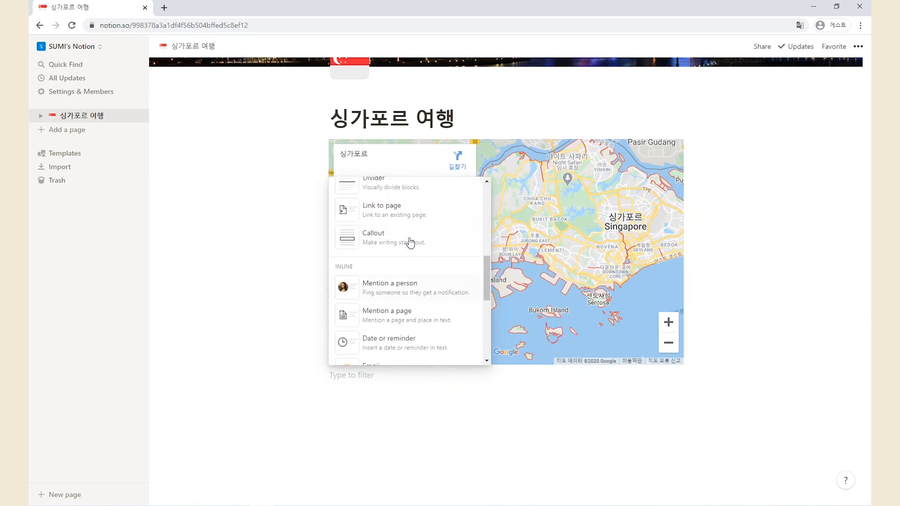
pyautogui.click(411, 241)
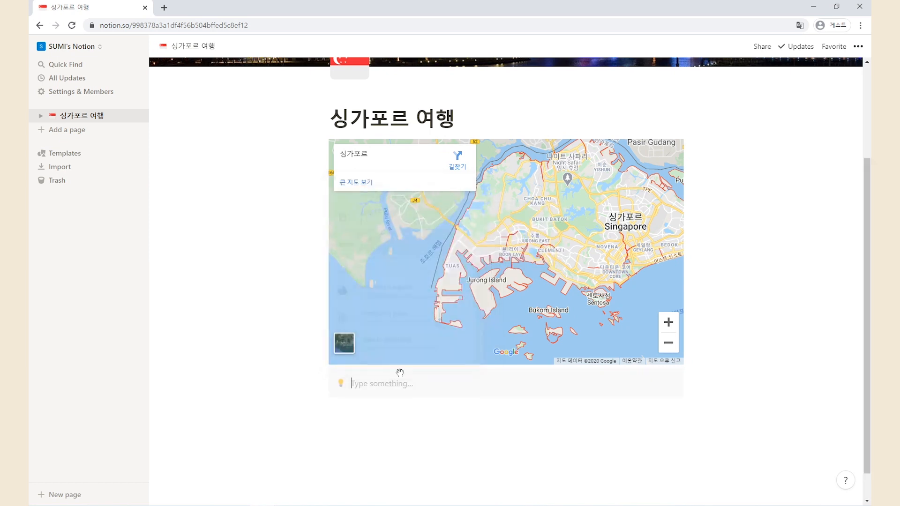
pyautogui.click(342, 384)
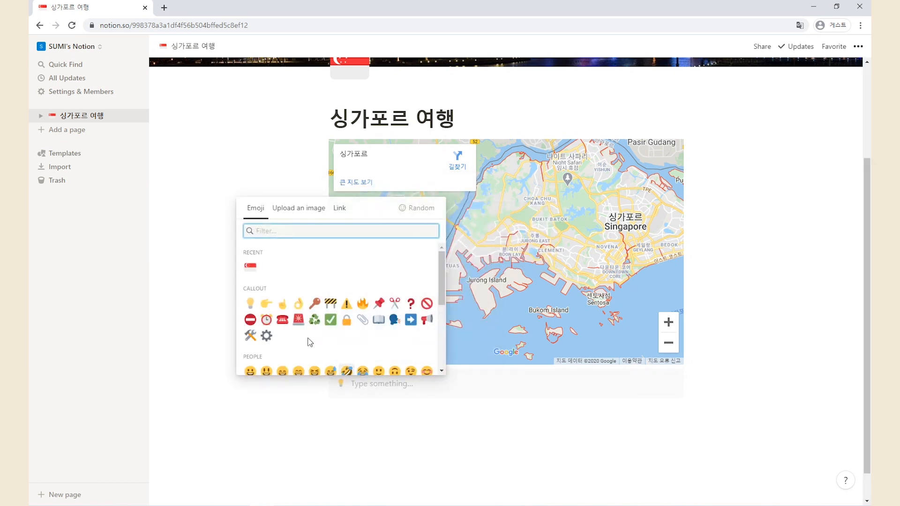
pyautogui.scroll(-1, 310, 342)
pyautogui.click(380, 277)
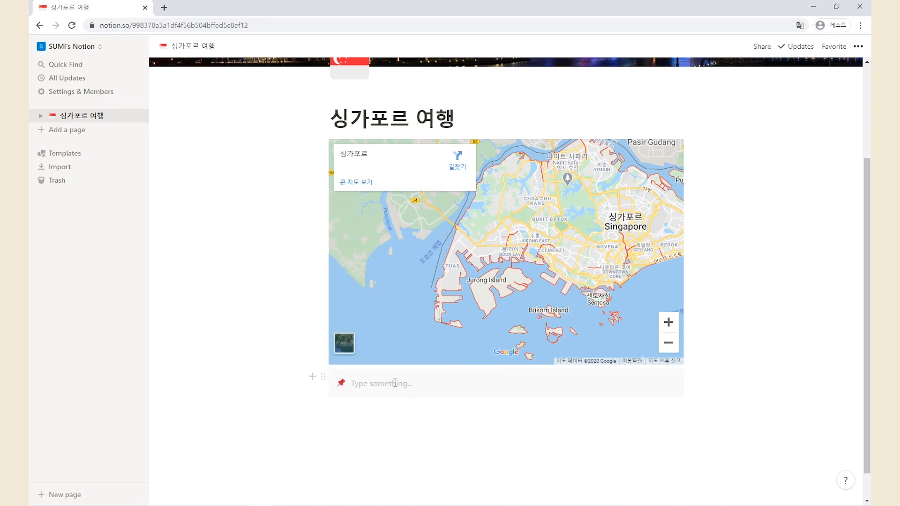
# Enter 수도 : 싱가포르 as the callout text
pyautogui.write('숨')
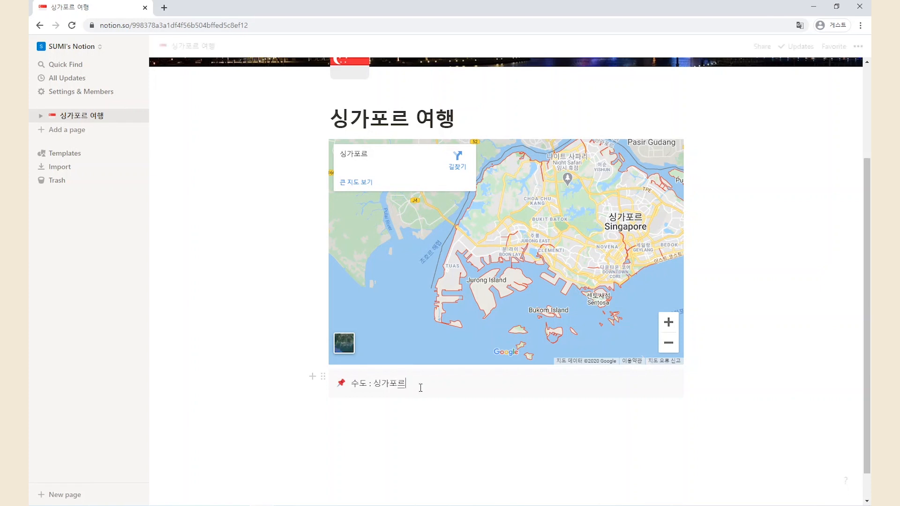
pyautogui.moveTo(422, 386); pyautogui.dragTo(360, 389)
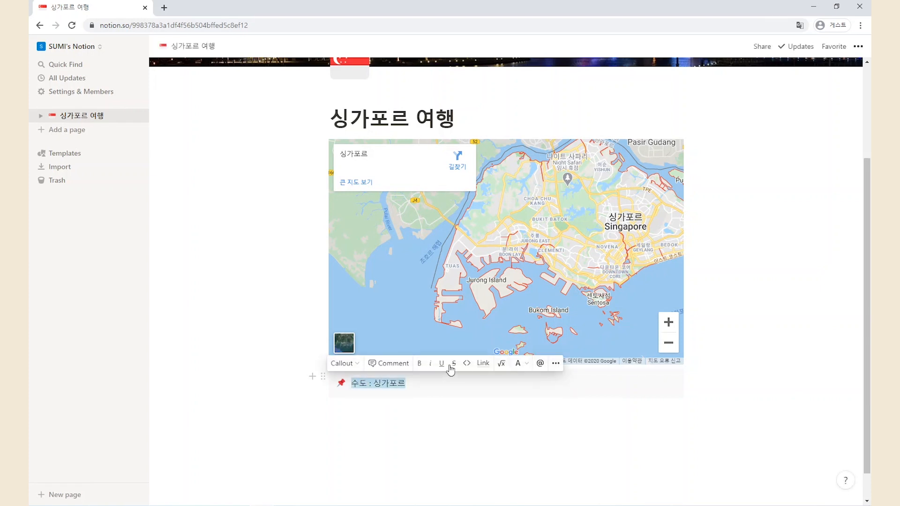
pyautogui.click(412, 392)
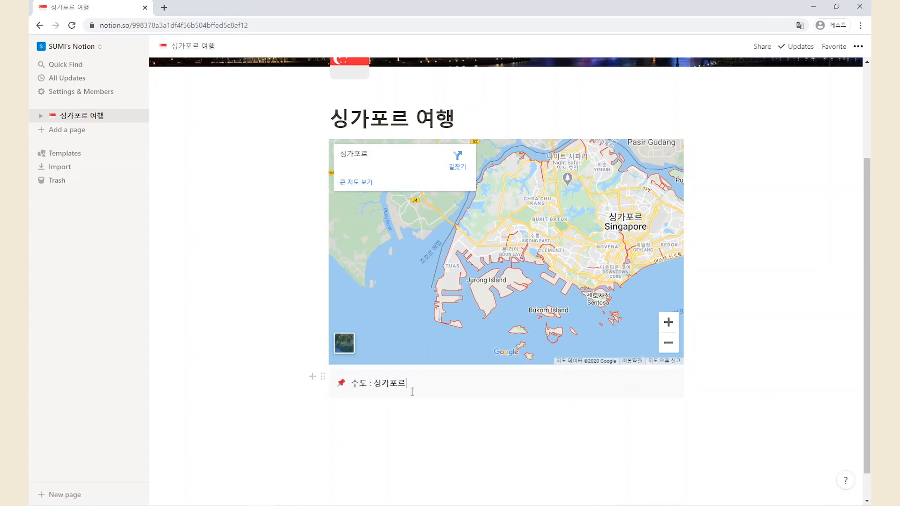
pyautogui.click(322, 375)
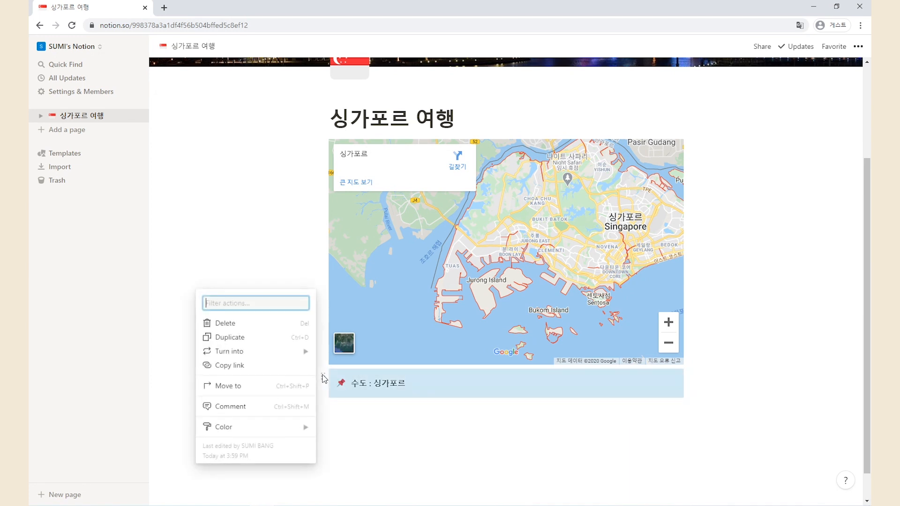
# Duplicate the capital callout twice
pyautogui.click(265, 338)
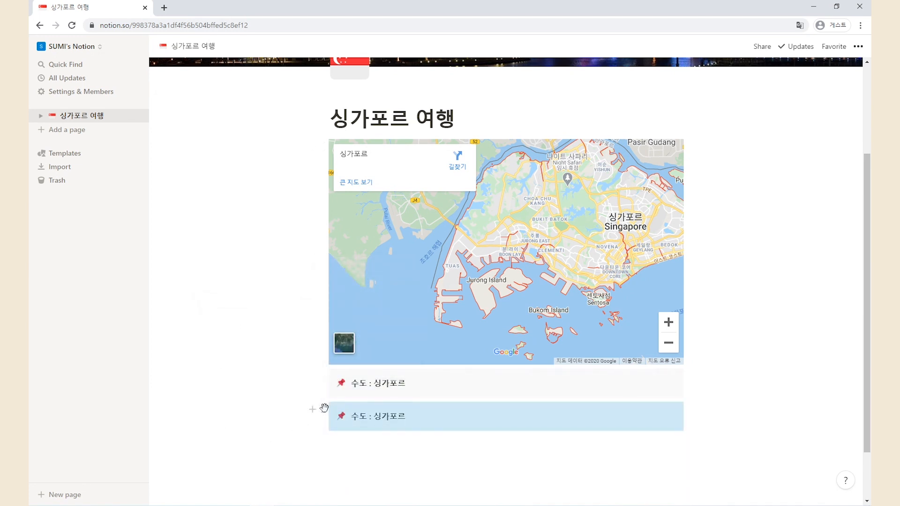
pyautogui.click(324, 407)
pyautogui.click(244, 370)
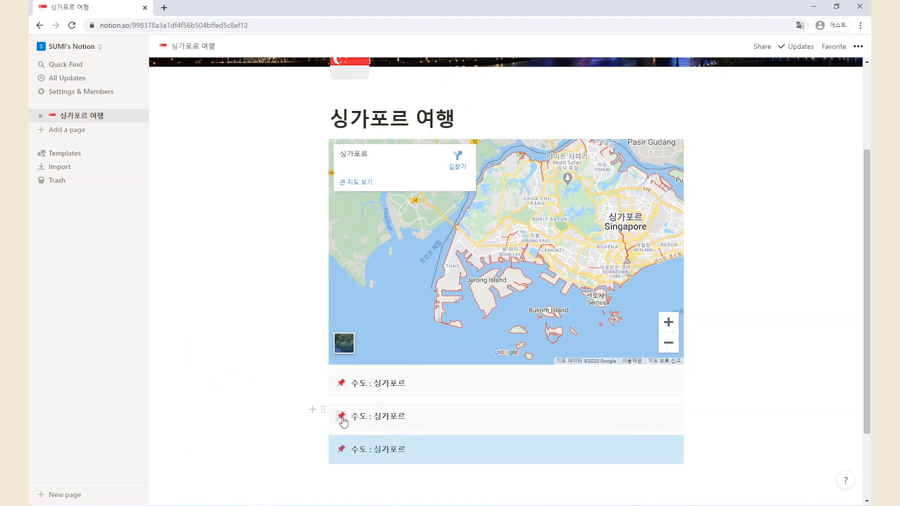
# Give the second callout a speaking-head icon and text 언어 : 말레이어, 중국어, 영어, 타밀어
pyautogui.click(342, 417)
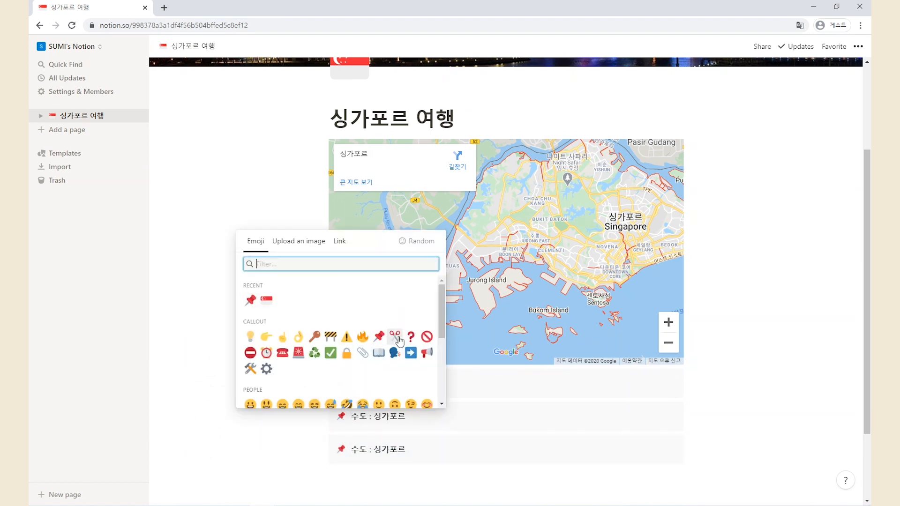
pyautogui.click(395, 353)
pyautogui.moveTo(351, 416); pyautogui.dragTo(414, 416)
pyautogui.write('언어 ')
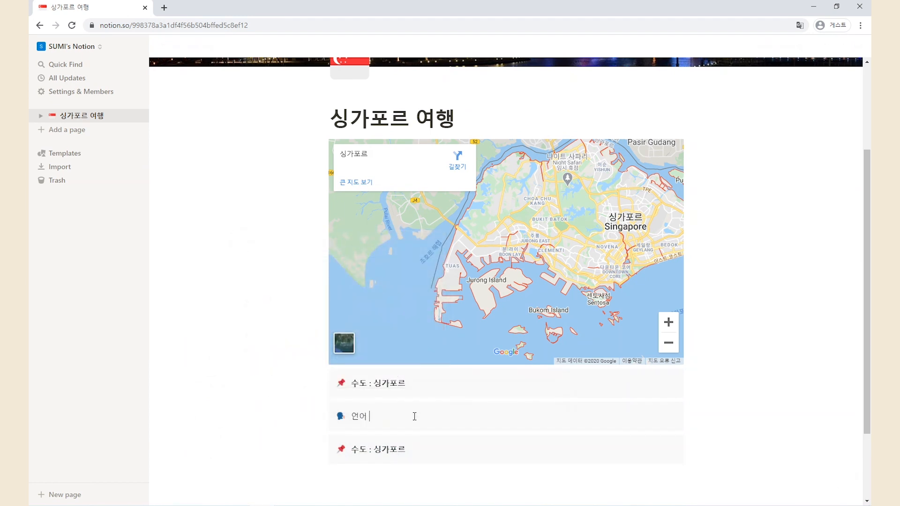
pyautogui.write(': 말레이어, 중국어, 영어, 타밀')
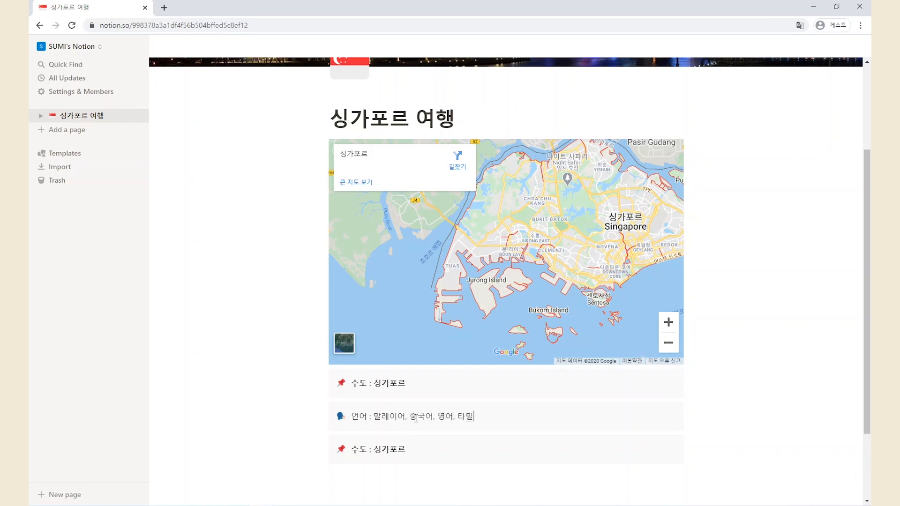
pyautogui.write('어')
pyautogui.hotkey('ctrl', 'a')
# Give the third callout a sun icon and replace its text with 기후
pyautogui.click(341, 416)
pyautogui.scroll(-10, 355, 382)
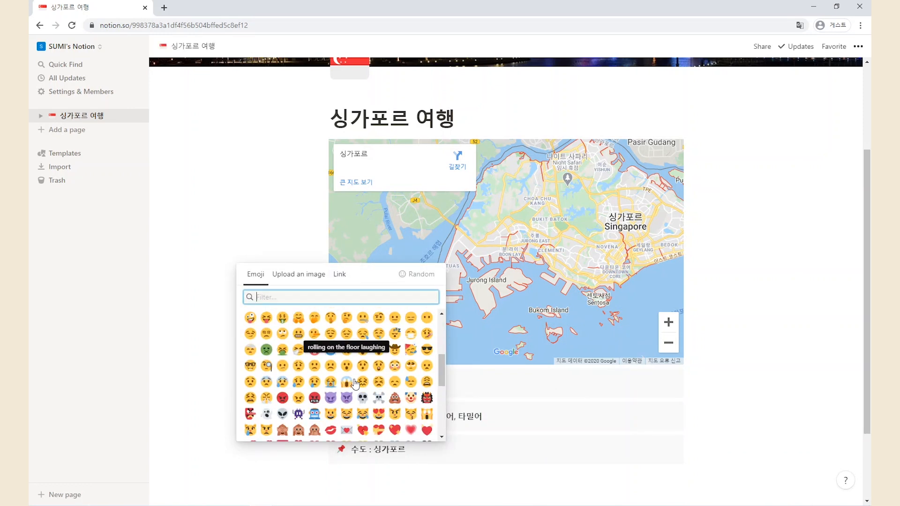
pyautogui.scroll(-15, 355, 382)
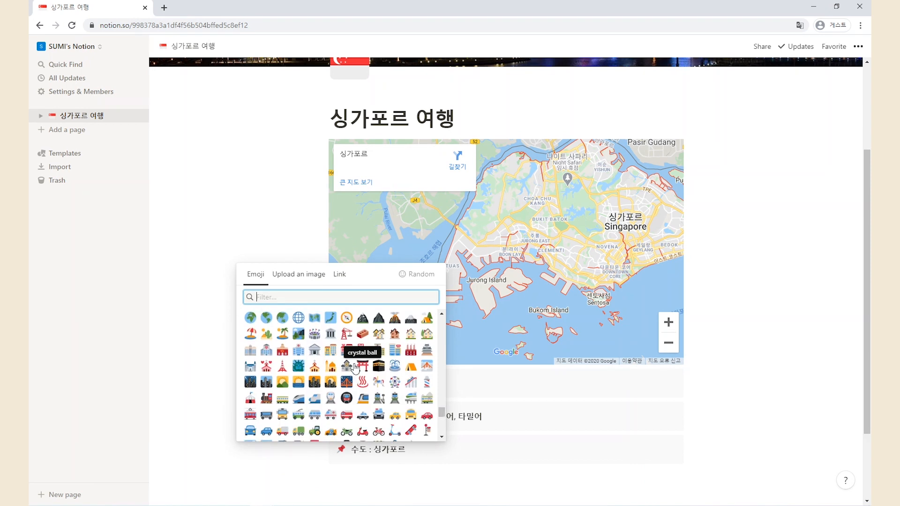
pyautogui.scroll(3, 300, 384)
pyautogui.click(298, 382)
pyautogui.doubleClick(388, 450)
pyautogui.click(389, 450)
pyautogui.hotkey('ctrl', 'a')
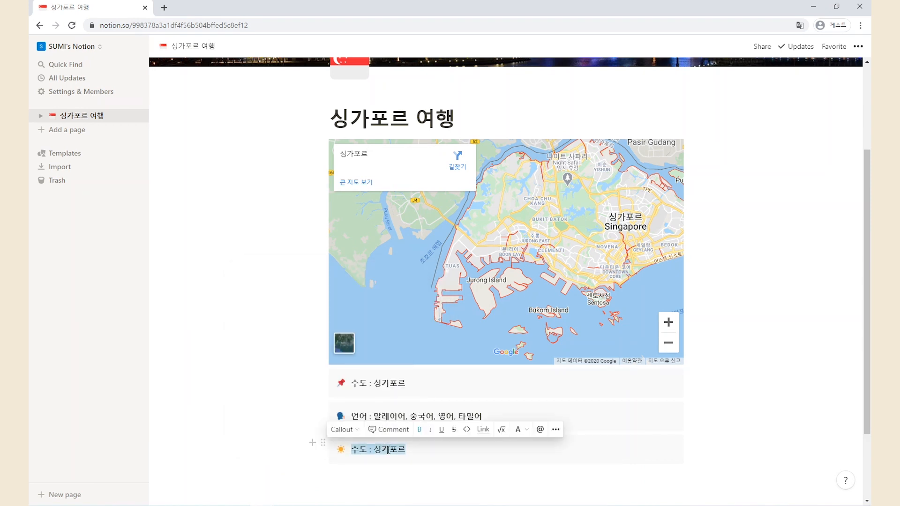
pyautogui.write('기후')
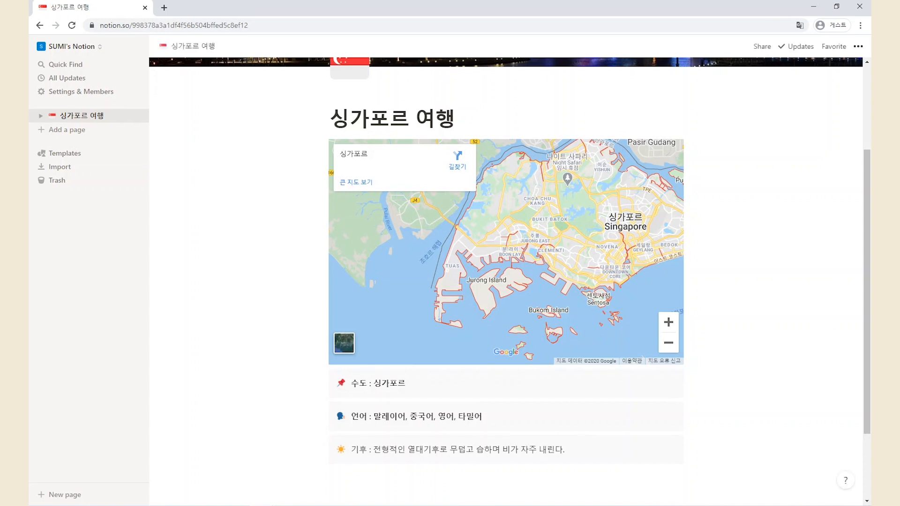
# Finish the climate callout text and place the 언어 callout beside 수도 as columns
pyautogui.click(566, 449)
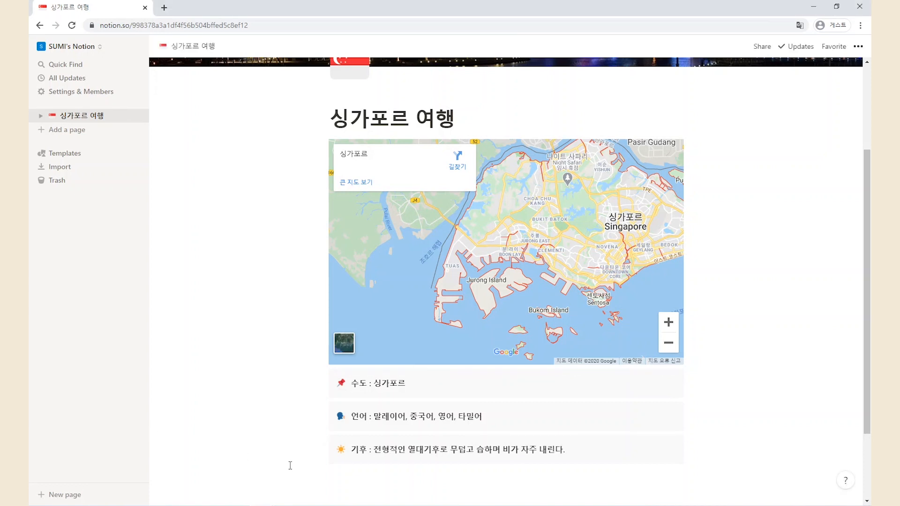
pyautogui.moveTo(324, 410); pyautogui.dragTo(381, 446)
pyautogui.moveTo(324, 434); pyautogui.dragTo(674, 389)
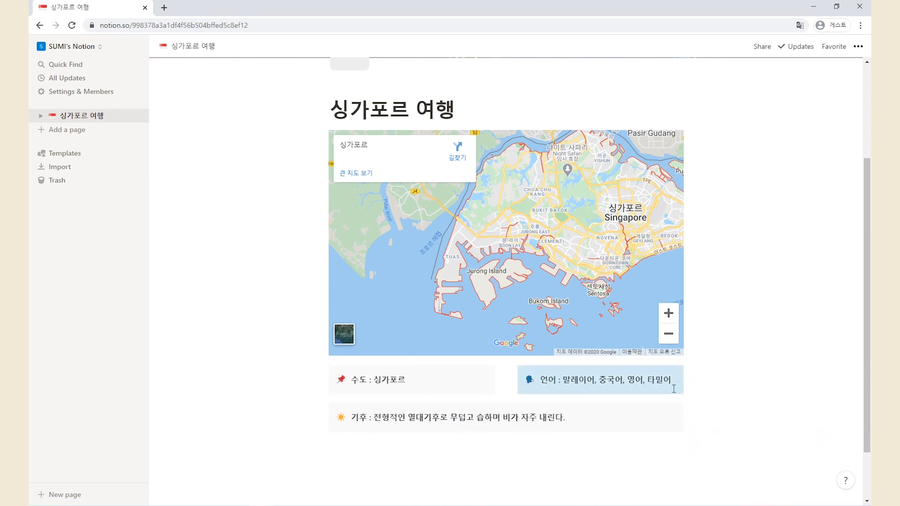
pyautogui.click(529, 443)
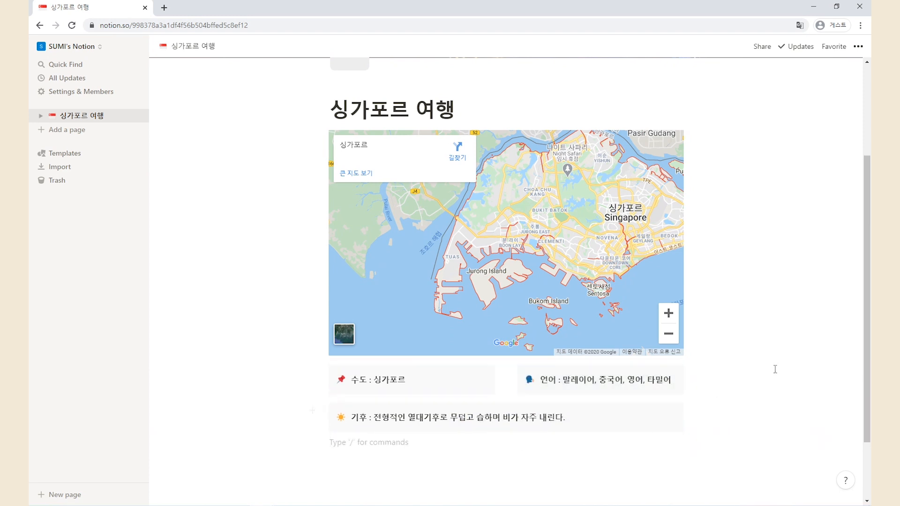
# Insert an inline gallery below the callouts and title it 가볼만한 곳
pyautogui.scroll(-1, 775, 369)
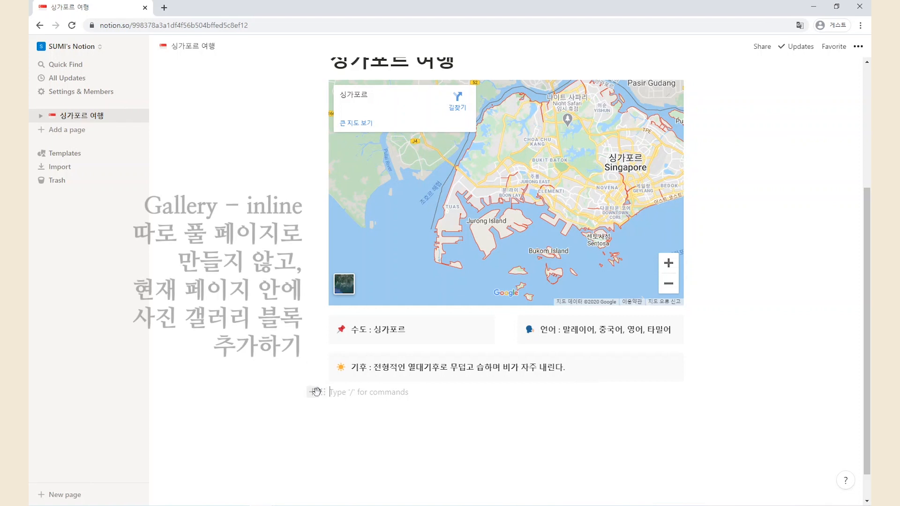
pyautogui.click(314, 393)
pyautogui.scroll(-7, 428, 300)
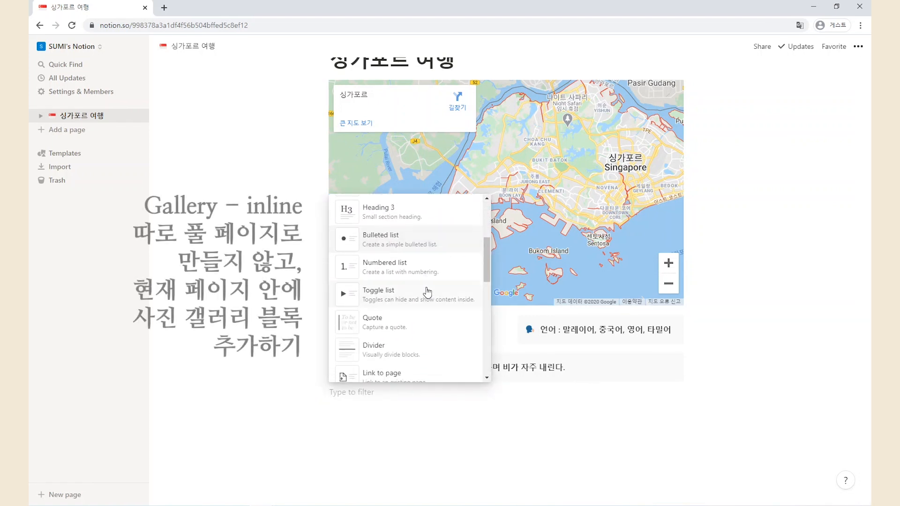
pyautogui.scroll(-5, 427, 292)
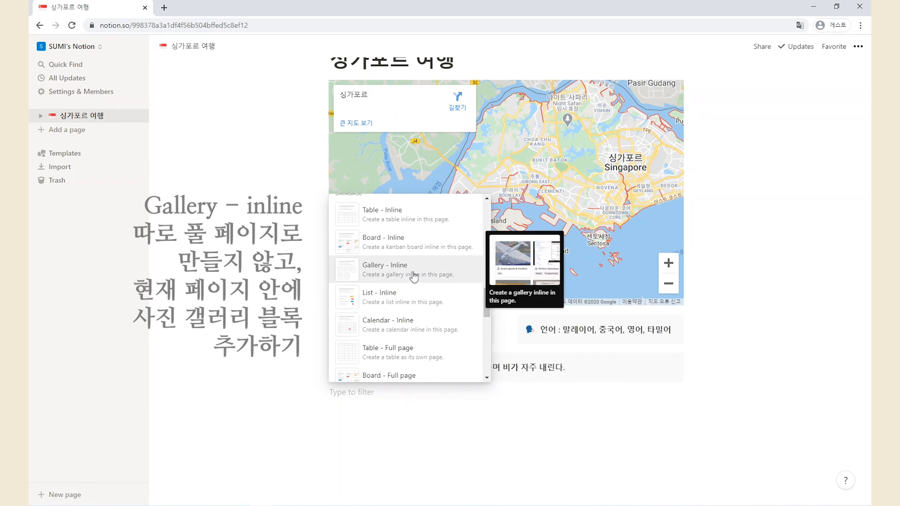
pyautogui.click(413, 277)
pyautogui.scroll(-4, 744, 366)
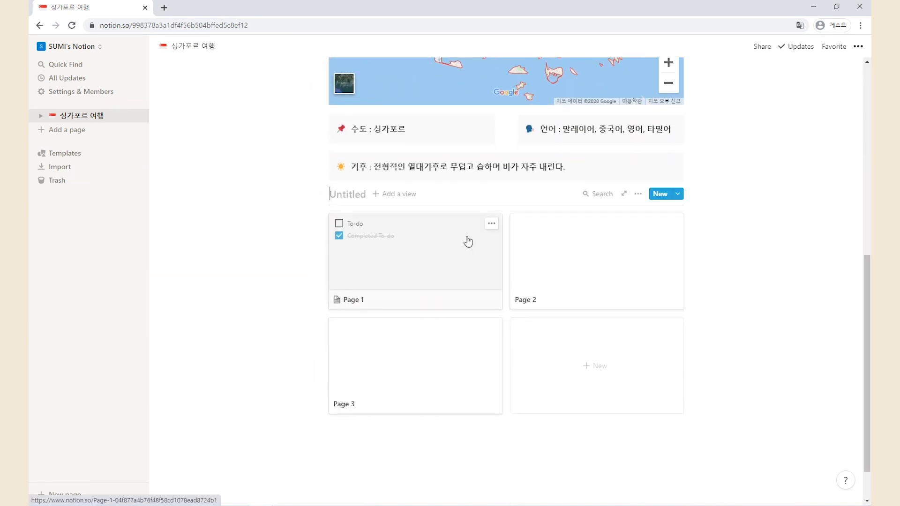
pyautogui.write('가볼')
pyautogui.write('만한 ㄱ')
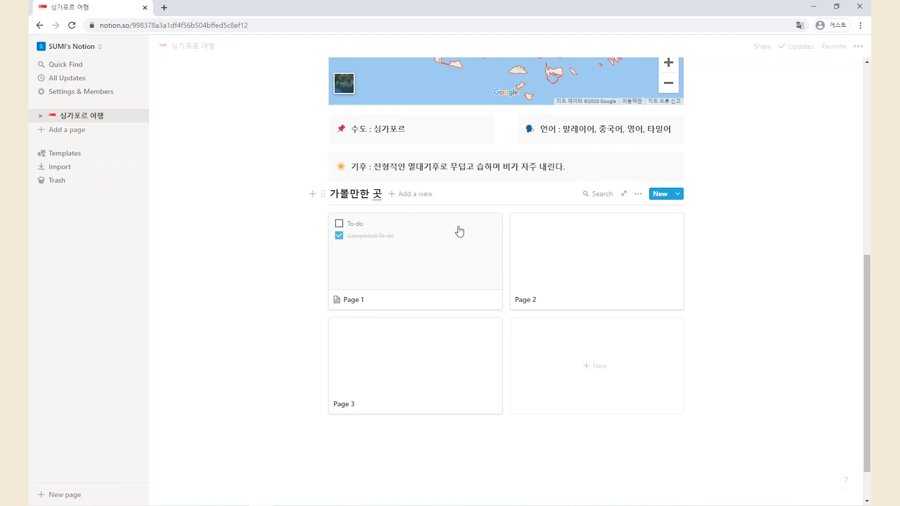
# Delete the sample cards Page 1, Page 2 and Page 3, then add a new gallery entry
pyautogui.click(492, 224)
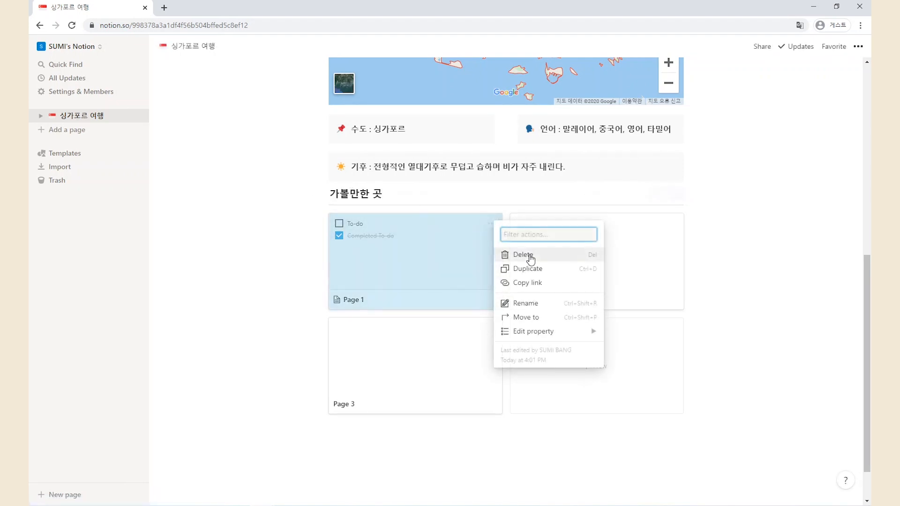
pyautogui.click(519, 253)
pyautogui.click(490, 229)
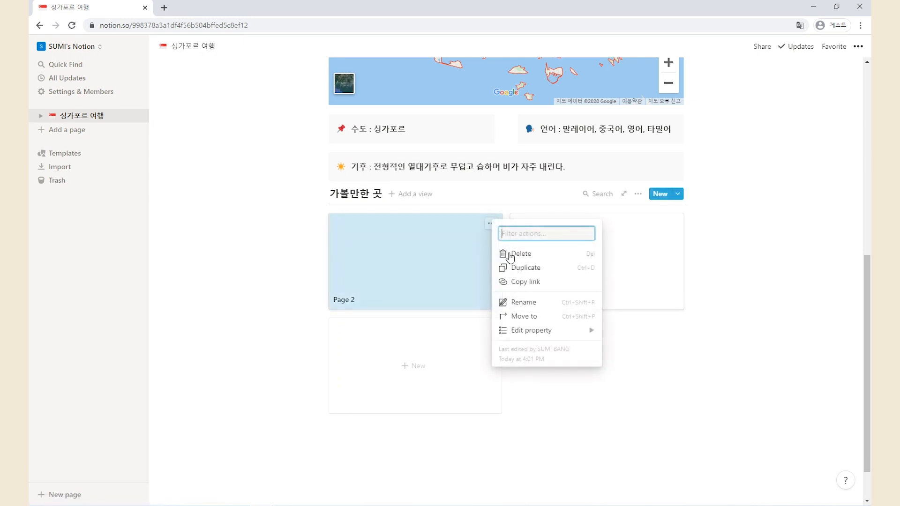
pyautogui.click(516, 253)
pyautogui.click(491, 274)
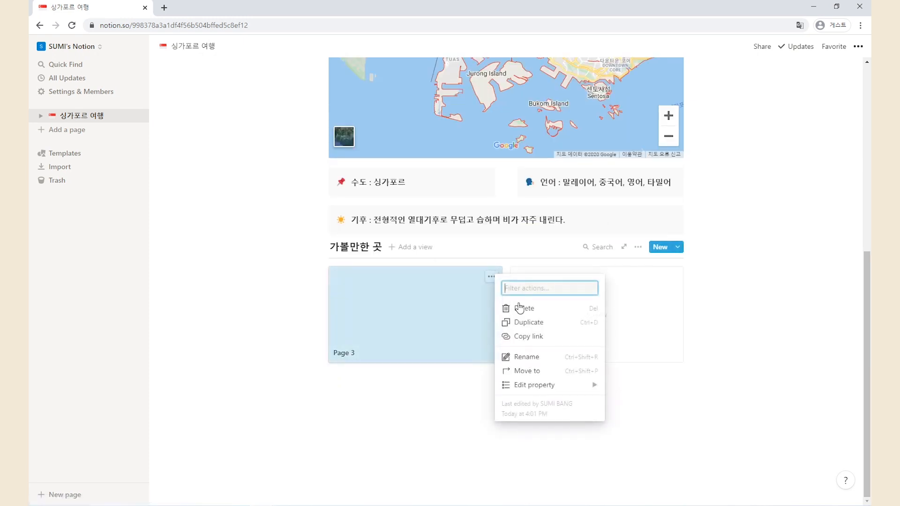
pyautogui.click(518, 305)
pyautogui.click(418, 360)
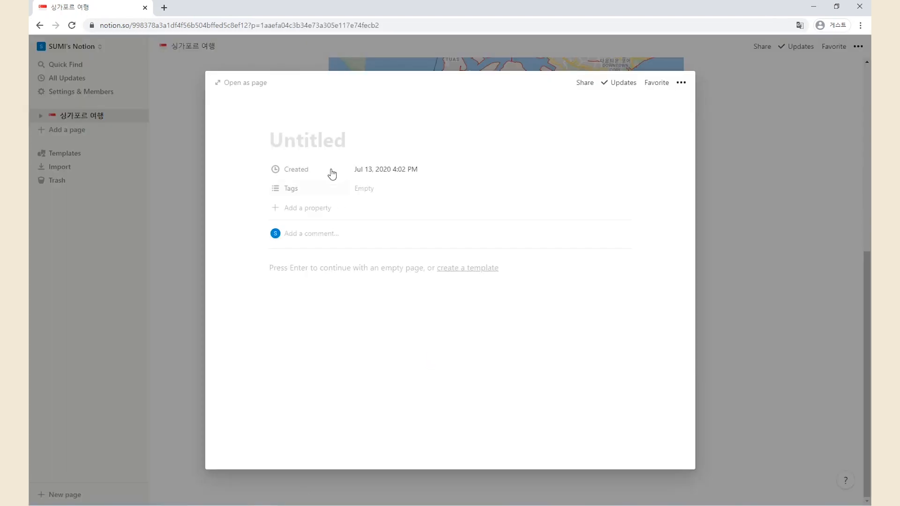
# Title the entry 머라이언 공원 and rename Created to 기록날짜 and Tags to 종류
pyautogui.write('머')
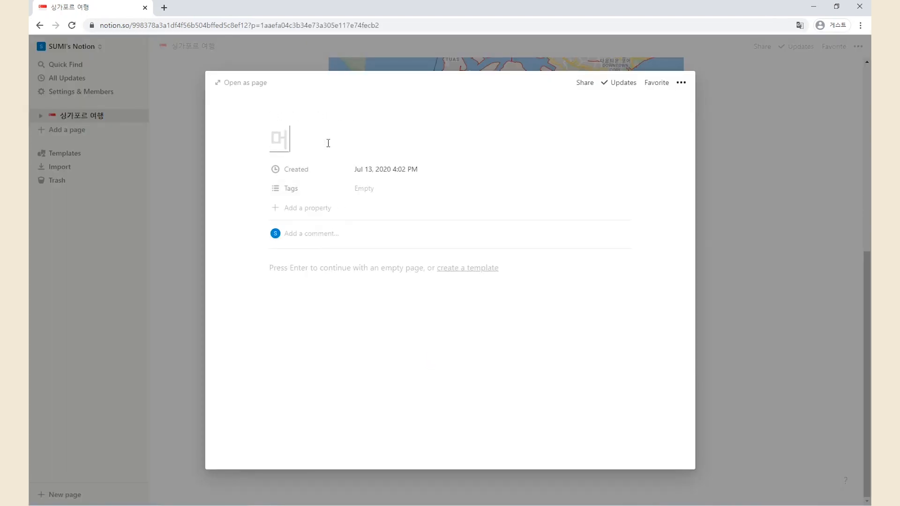
pyautogui.write('라이언 고ㅇ원')
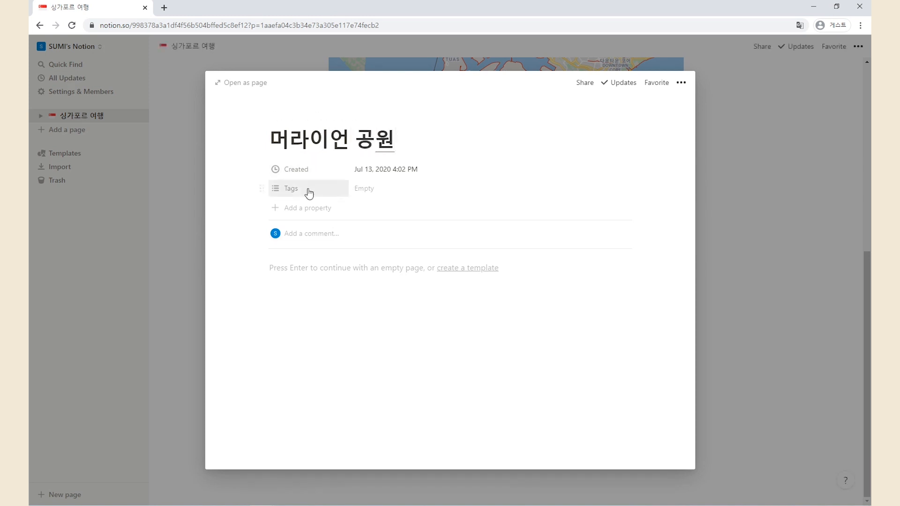
pyautogui.click(304, 175)
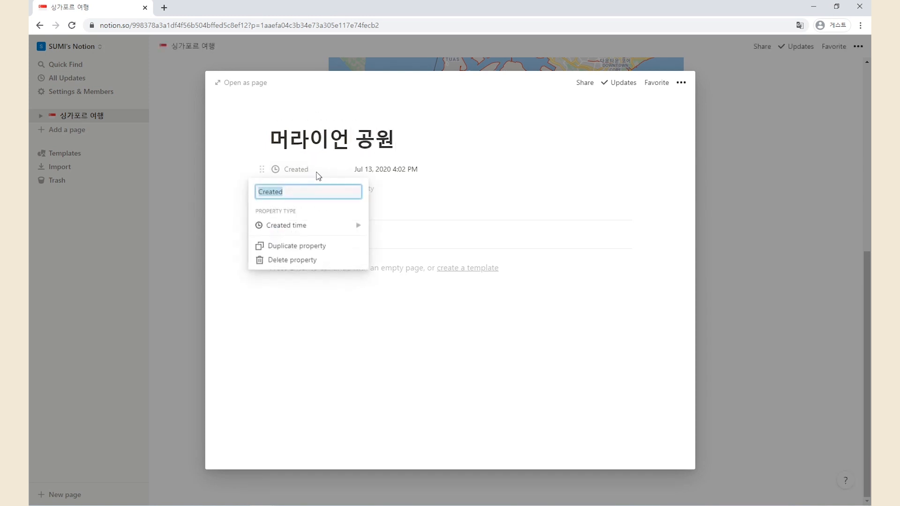
pyautogui.write('마')
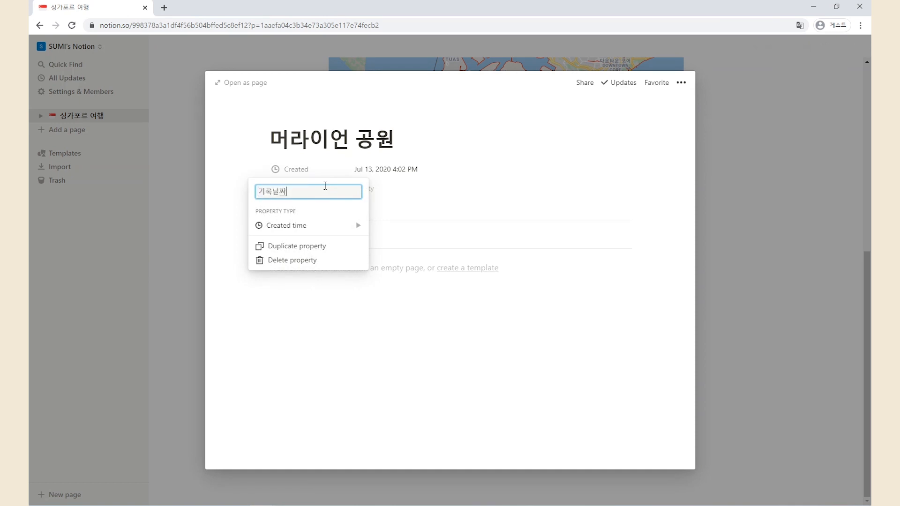
pyautogui.write('록날짜')
pyautogui.press('Return')
pyautogui.click(299, 189)
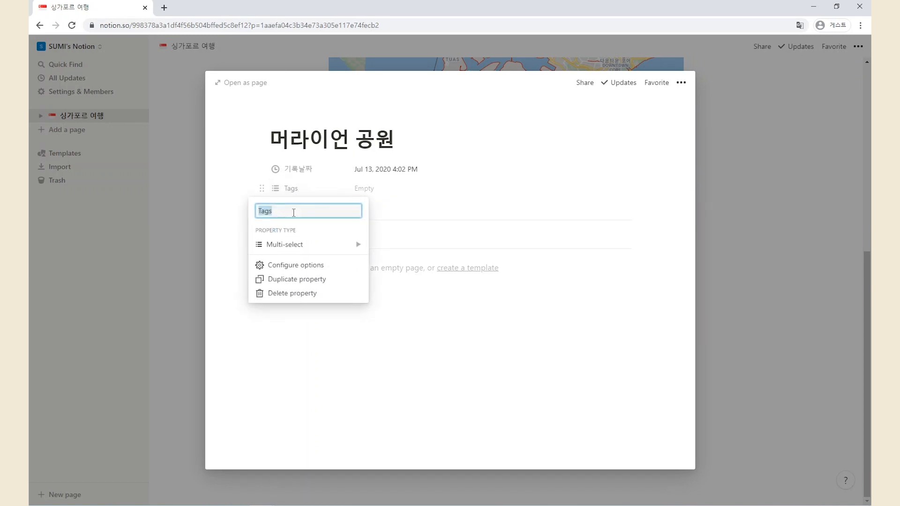
pyautogui.write('조')
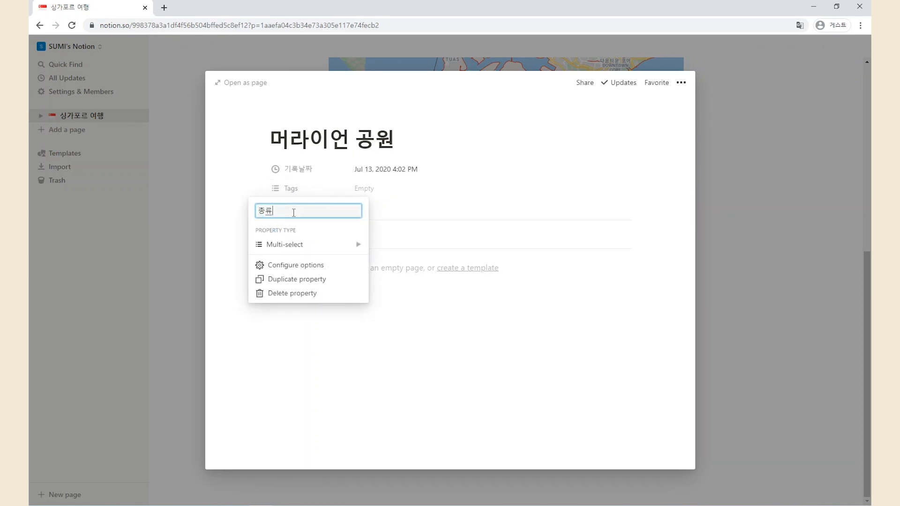
pyautogui.write('ㅇ류')
pyautogui.press('Return')
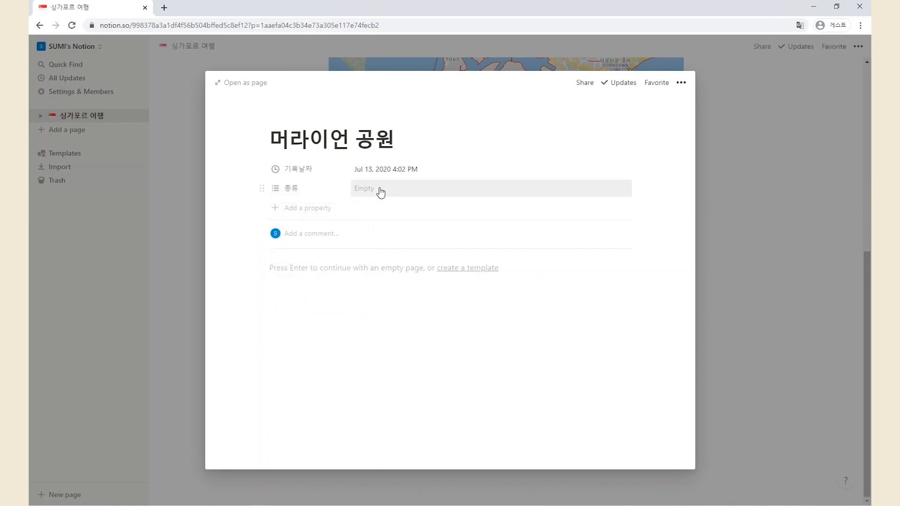
# Tag the entry's 종류 property with 도시, 공원 and 명소
pyautogui.click(383, 188)
pyautogui.write('도시')
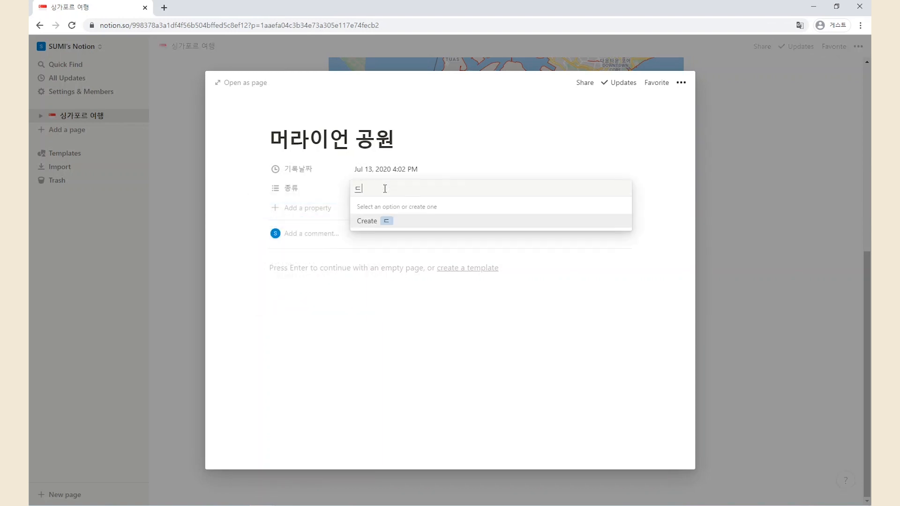
pyautogui.press('Return')
pyautogui.write('공원')
pyautogui.press('Return')
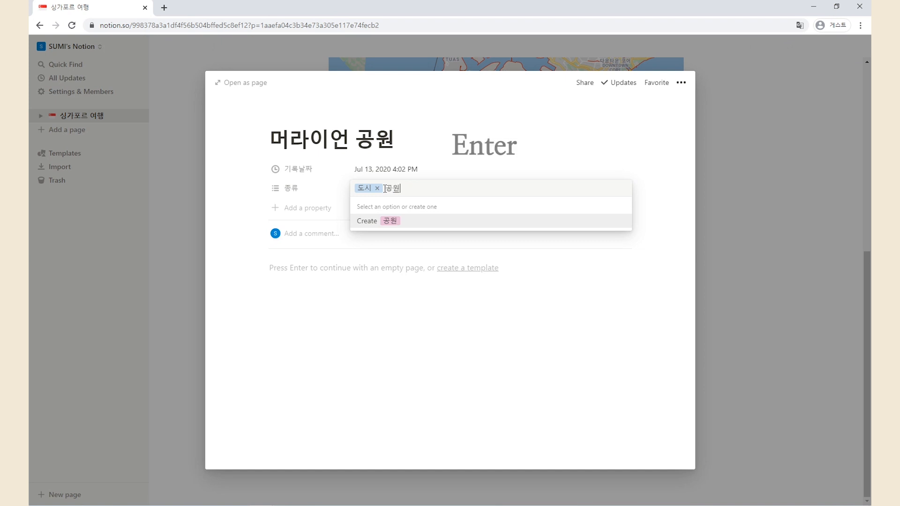
pyautogui.write('명소')
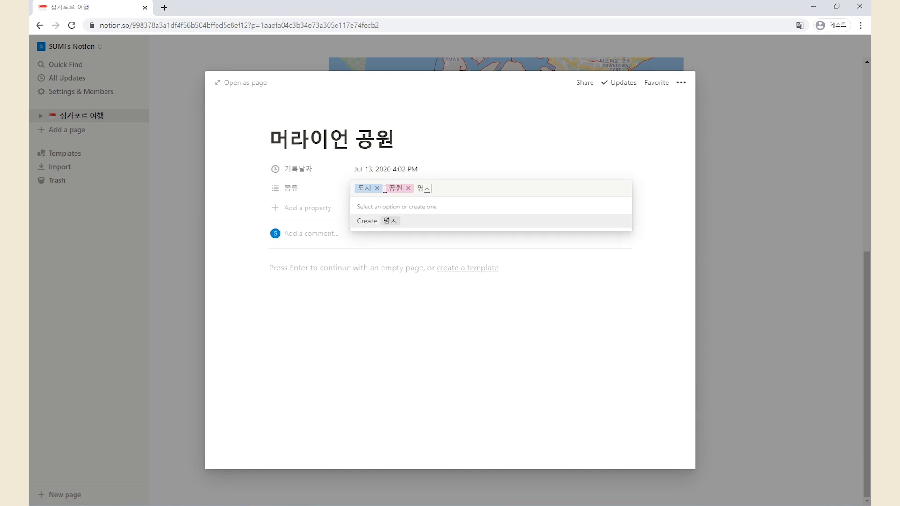
pyautogui.press('Return')
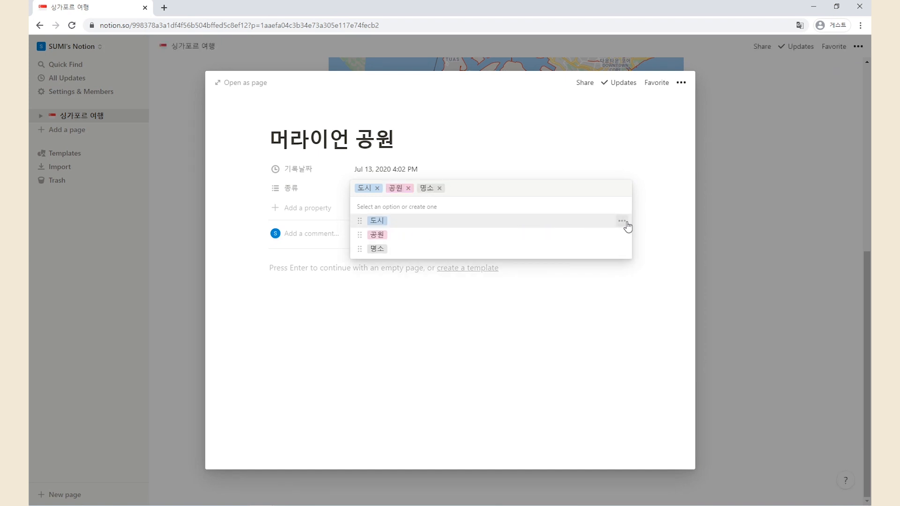
# Colour the 공원 tag green and 명소 orange, leaving 도시 at the default colour
pyautogui.click(621, 221)
pyautogui.click(602, 311)
pyautogui.press('Escape')
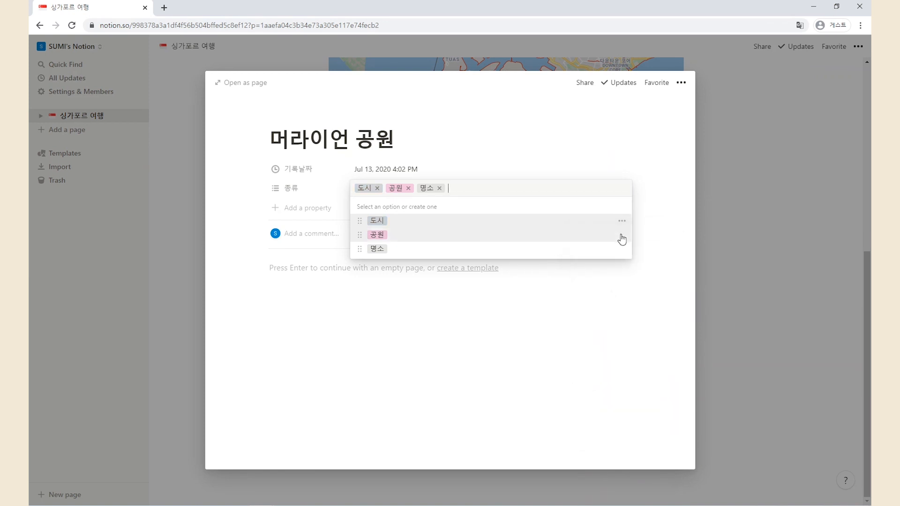
pyautogui.click(621, 235)
pyautogui.click(595, 381)
pyautogui.click(622, 249)
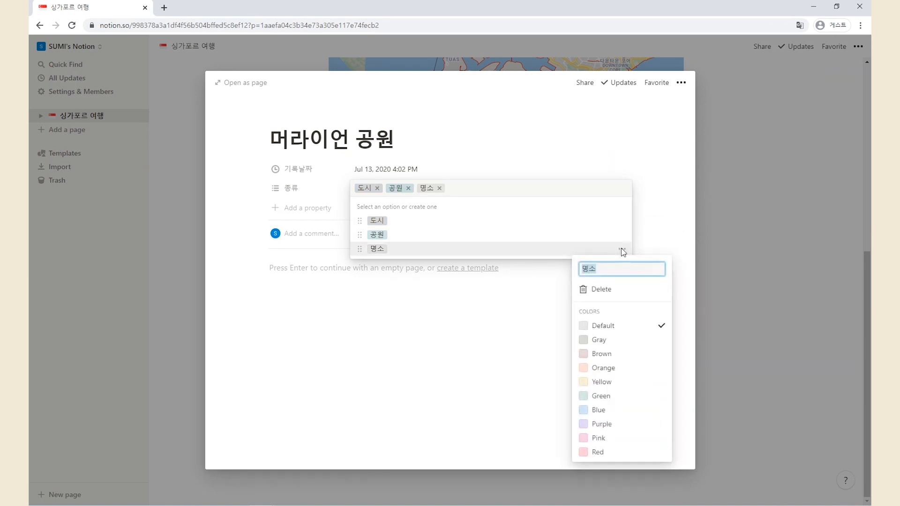
pyautogui.click(619, 369)
pyautogui.click(604, 452)
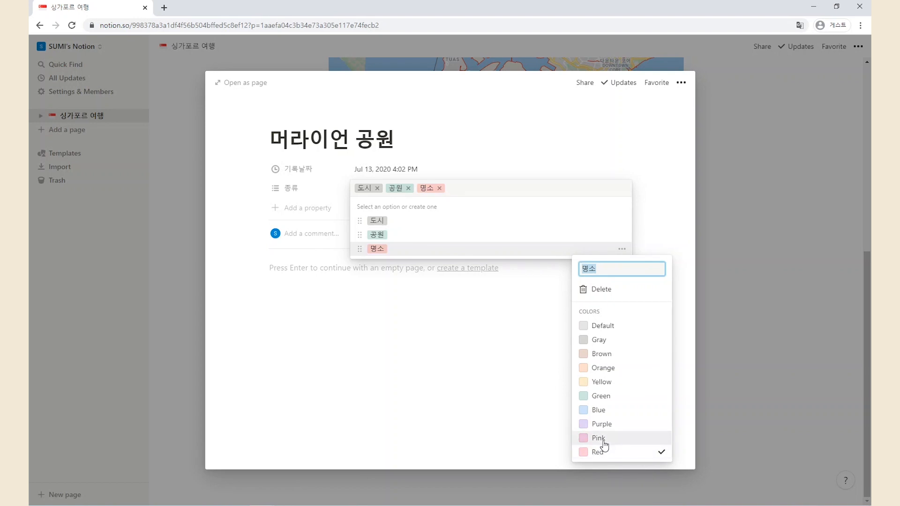
pyautogui.click(604, 368)
pyautogui.click(415, 205)
pyautogui.click(621, 221)
pyautogui.click(617, 301)
pyautogui.click(642, 203)
pyautogui.click(547, 284)
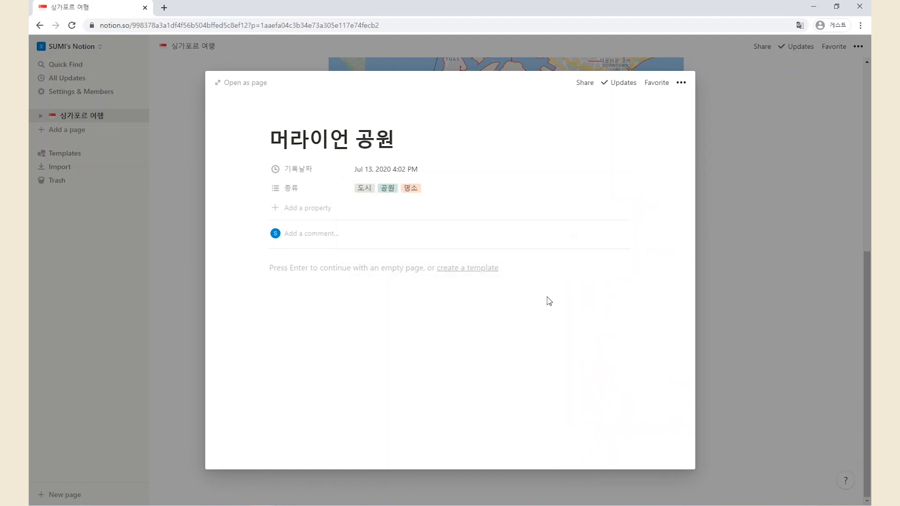
pyautogui.click(288, 266)
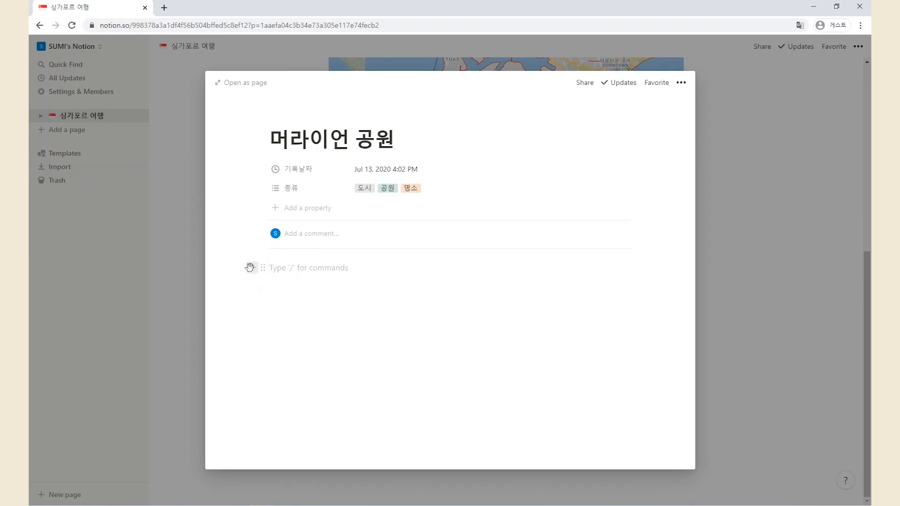
# Insert an image block into the 머라이언 공원 page body using /image
pyautogui.click(249, 267)
pyautogui.scroll(-5, 356, 336)
pyautogui.scroll(-5, 358, 336)
pyautogui.scroll(2, 358, 336)
pyautogui.scroll(-5, 359, 335)
pyautogui.scroll(-3, 359, 335)
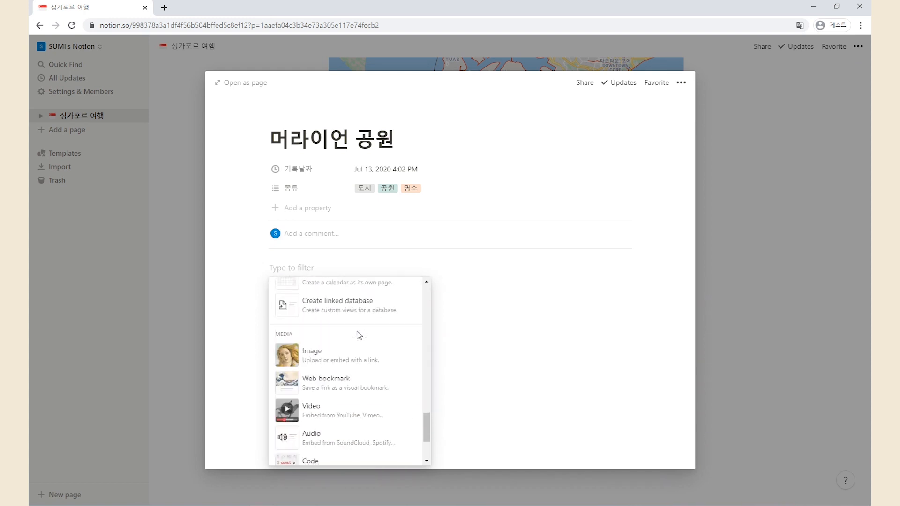
pyautogui.click(297, 268)
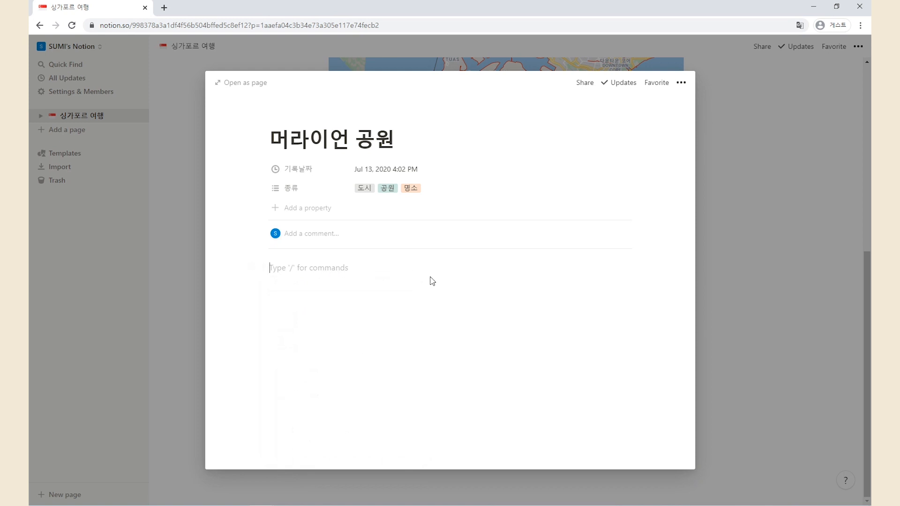
pyautogui.write('/image')
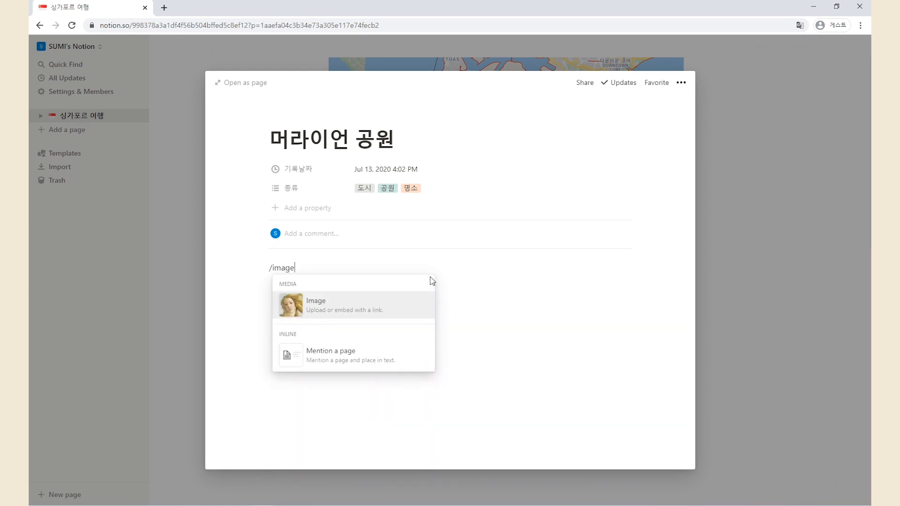
pyautogui.press('Return')
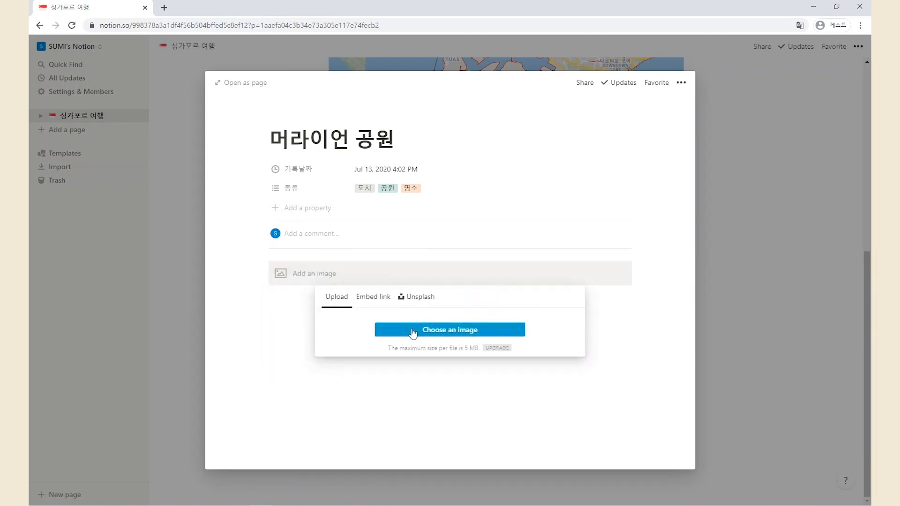
# Upload the asia-1782429_1280 photo and return to the travel page
pyautogui.click(412, 332)
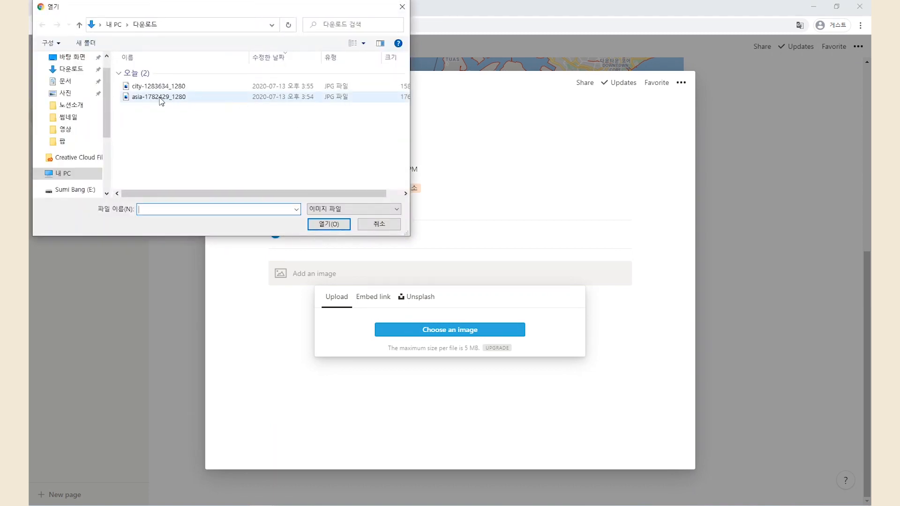
pyautogui.doubleClick(161, 97)
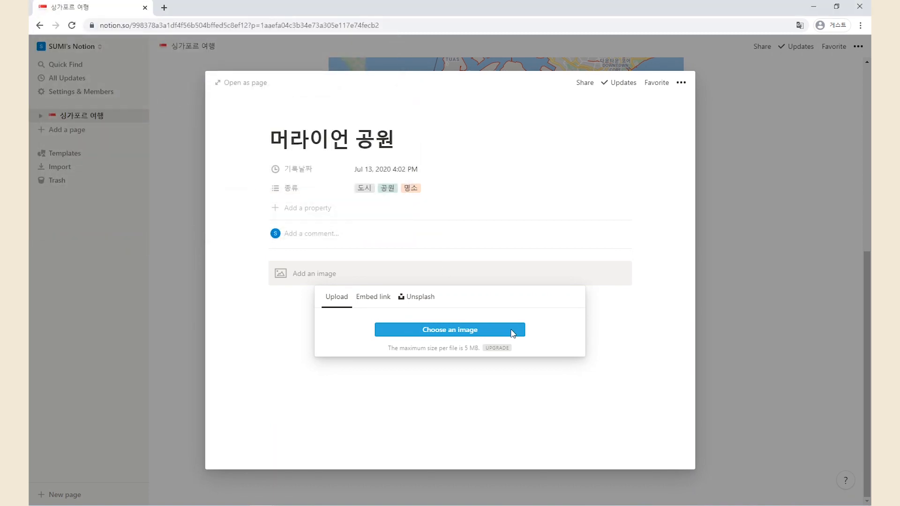
pyautogui.scroll(-1, 653, 356)
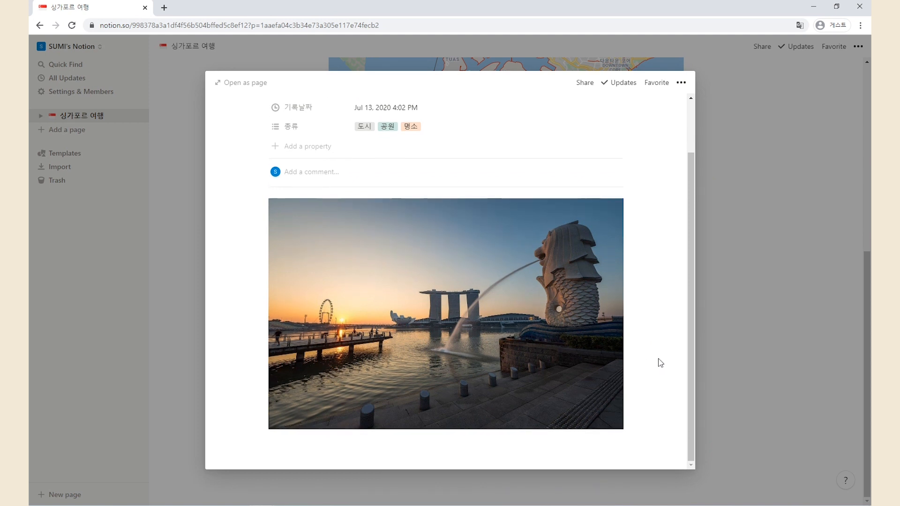
pyautogui.click(756, 360)
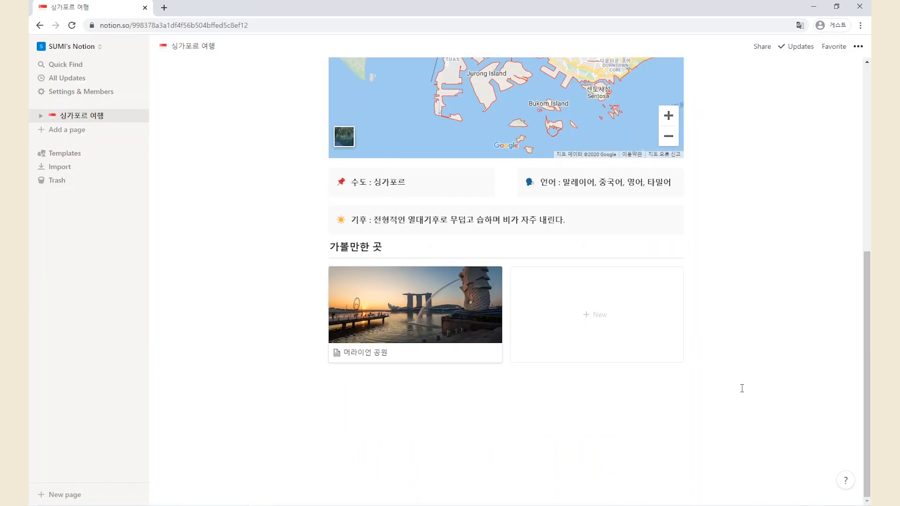
pyautogui.scroll(4, 757, 384)
pyautogui.scroll(2, 760, 395)
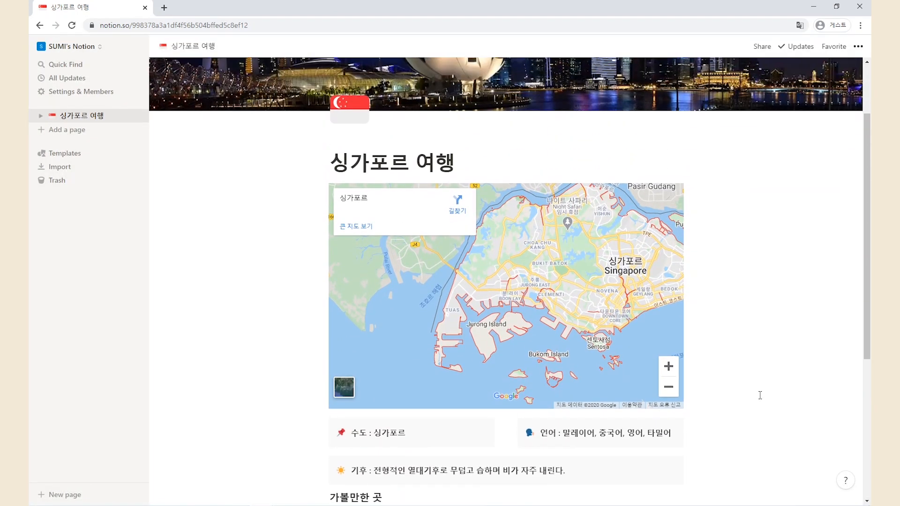
pyautogui.scroll(-1, 760, 395)
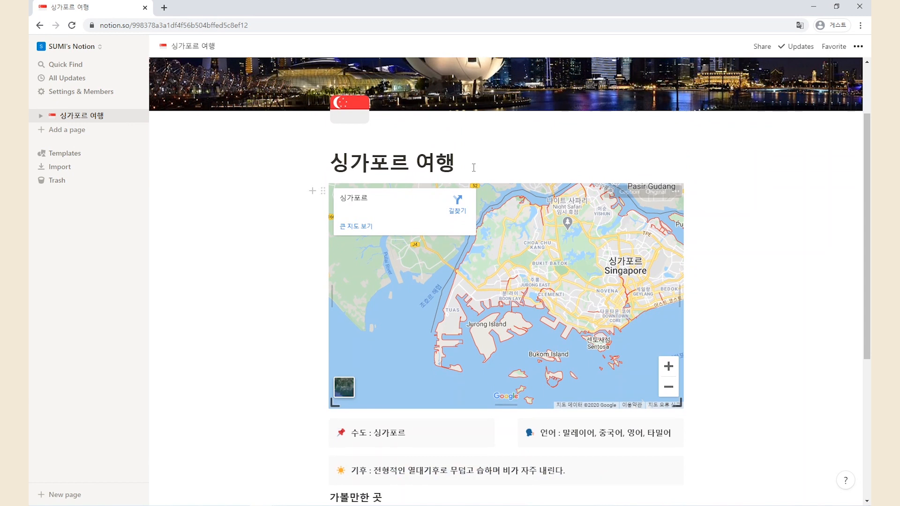
pyautogui.scroll(-4, 789, 295)
pyautogui.scroll(-2, 792, 297)
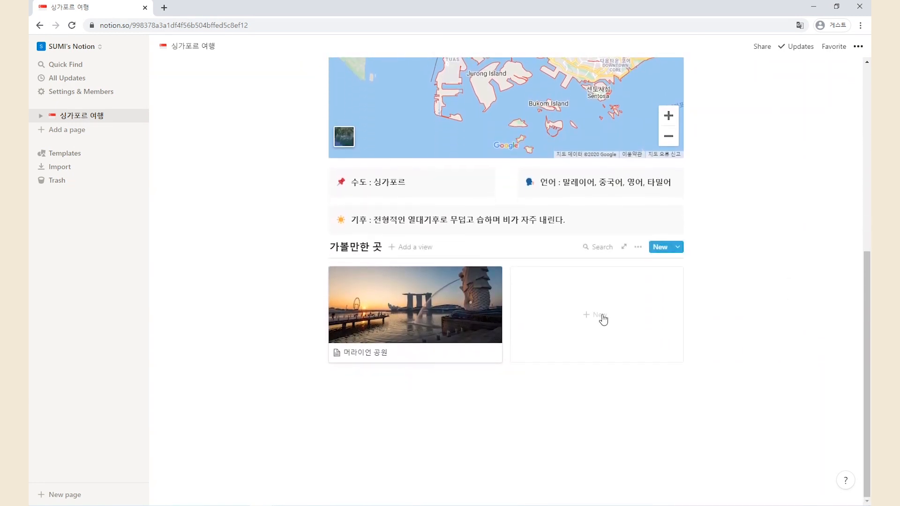